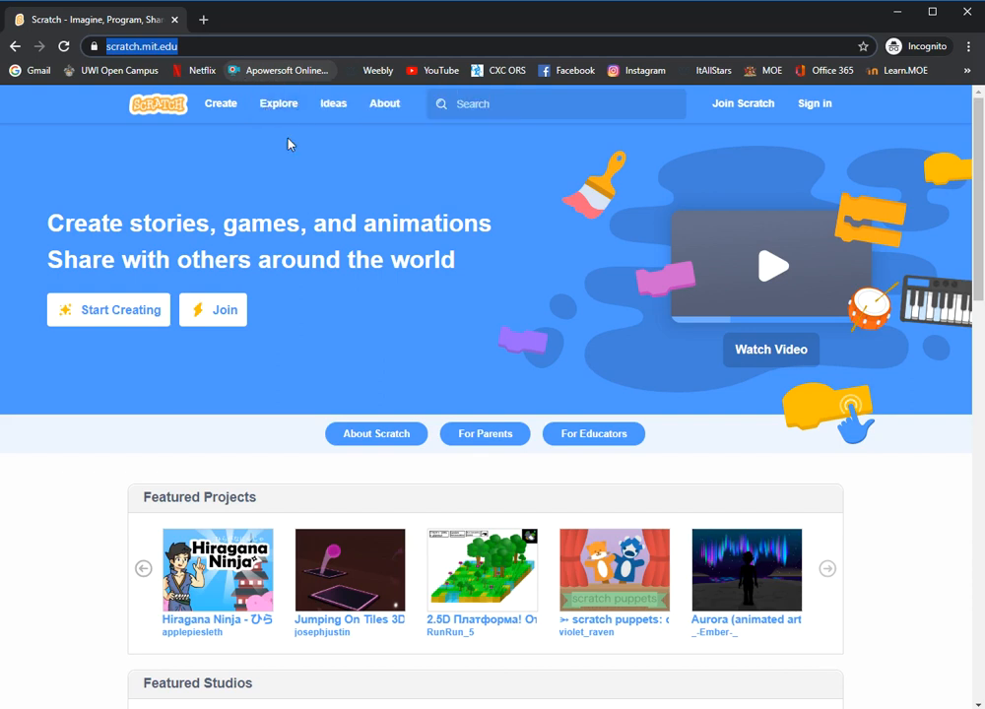
Open the About Scratch page and read the introduction on making interactive stories, games and animations
left_click(308, 191)
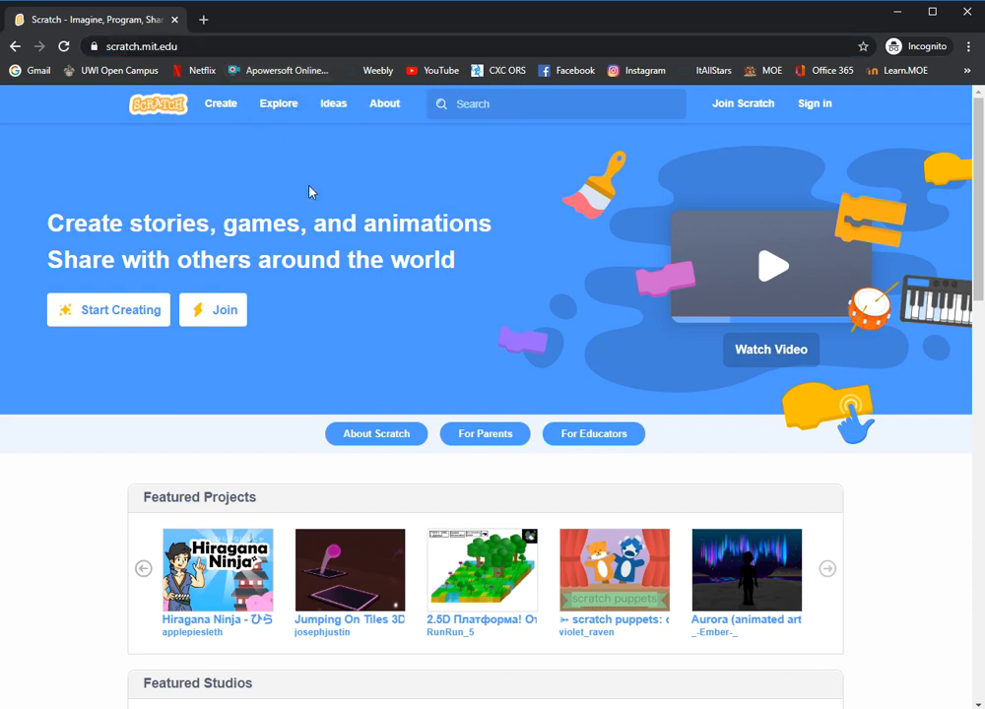
left_click(391, 107)
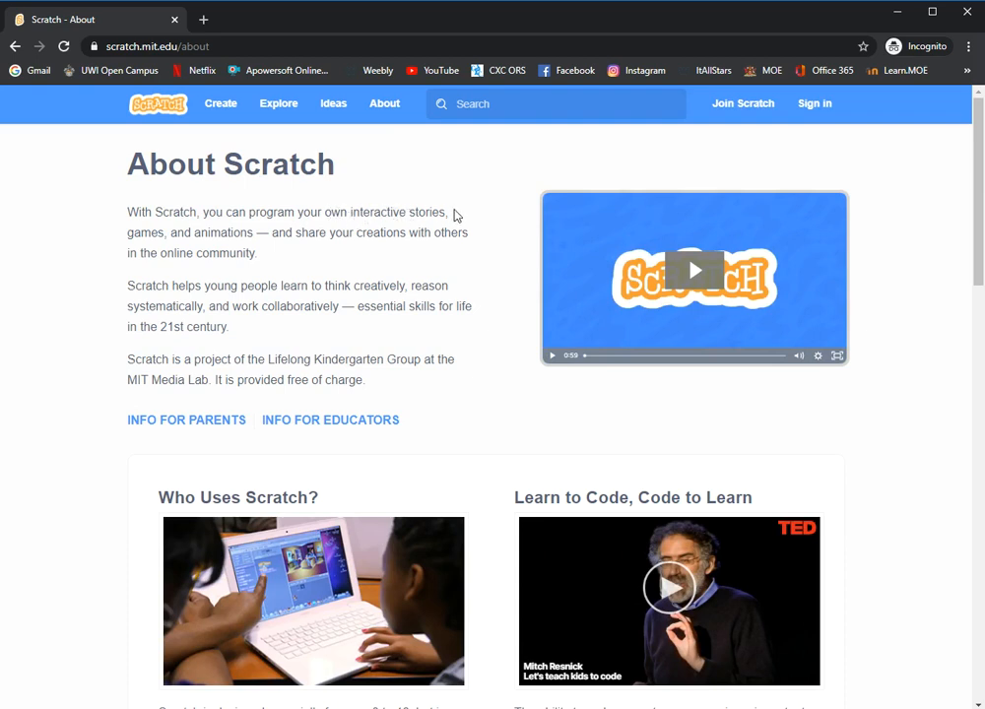
left_click_drag(141, 232, 273, 250)
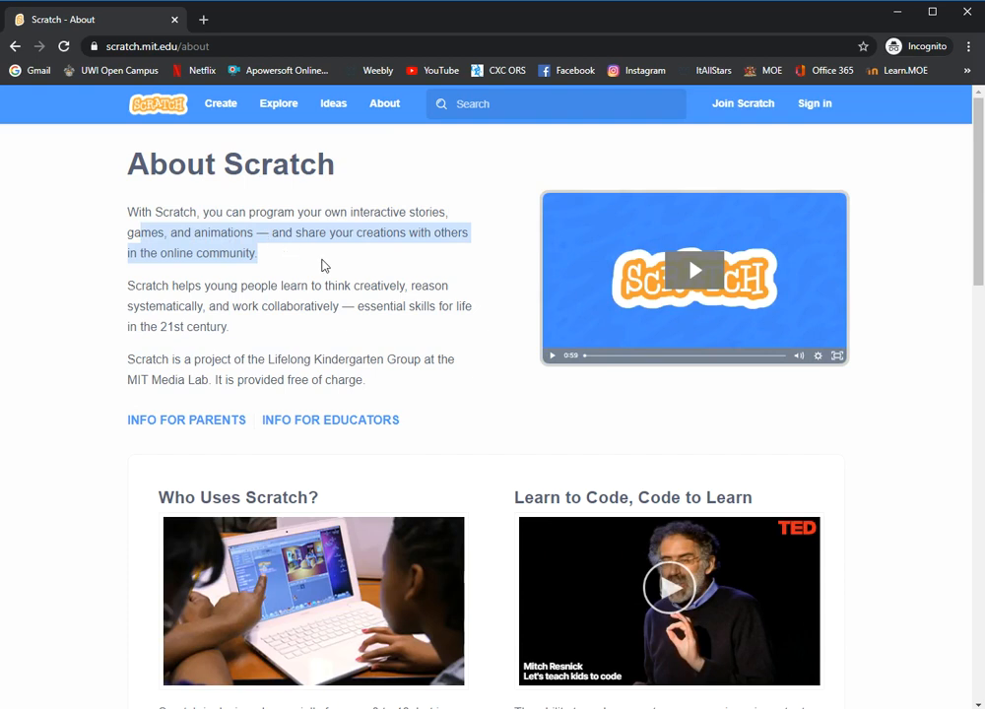
left_click(315, 327)
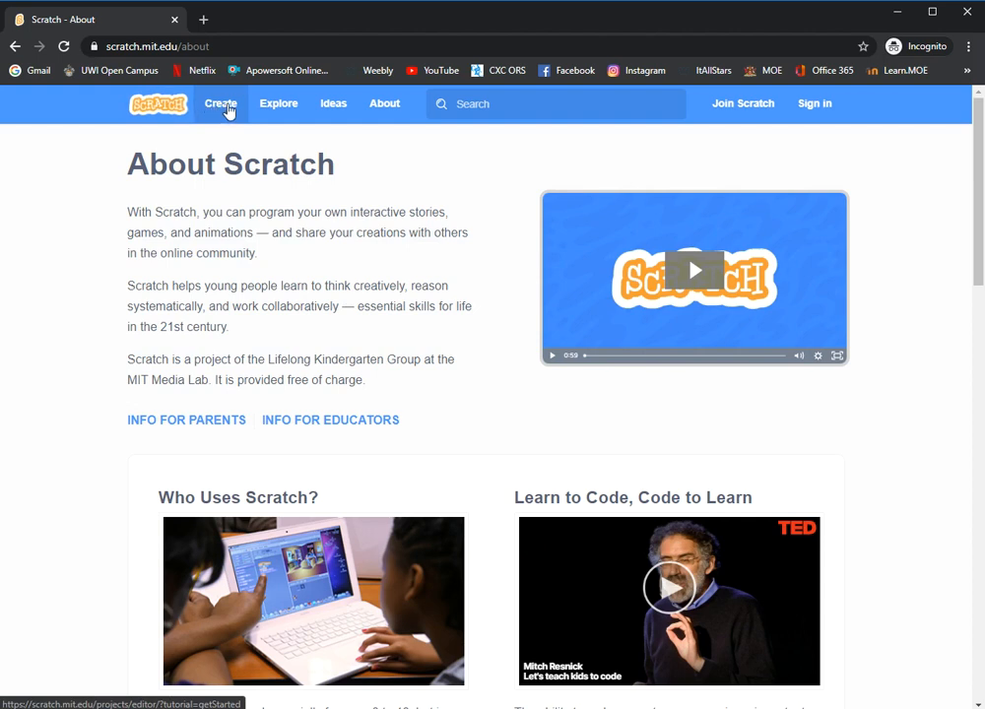
Create a new project and move the cat sprite on the stage to about x -115, y 10
left_click(224, 107)
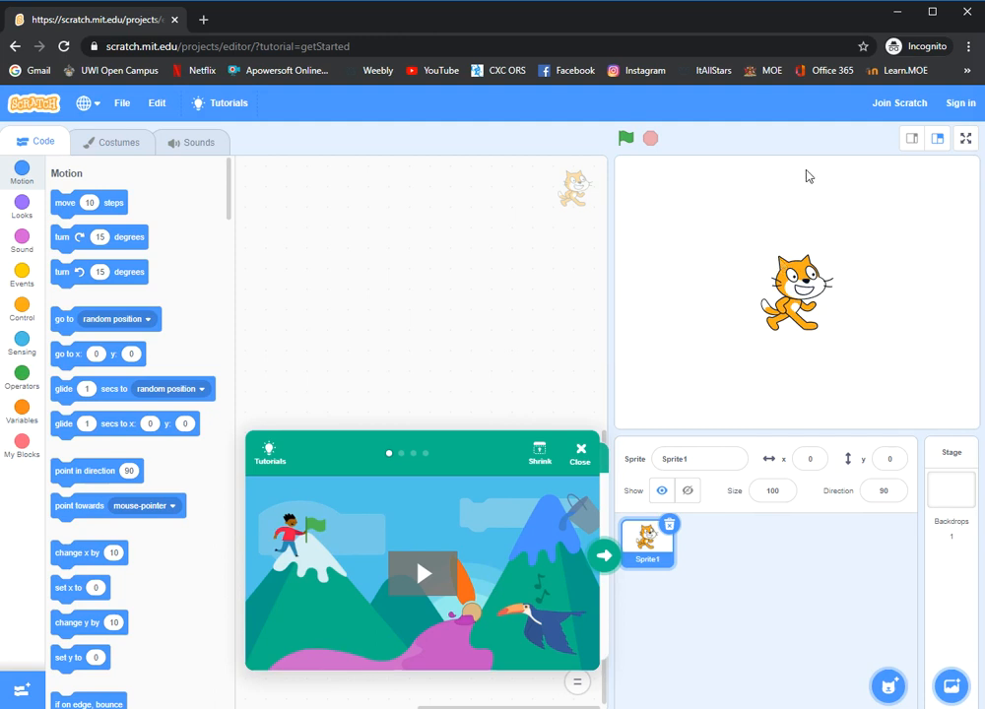
left_click_drag(794, 295, 742, 285)
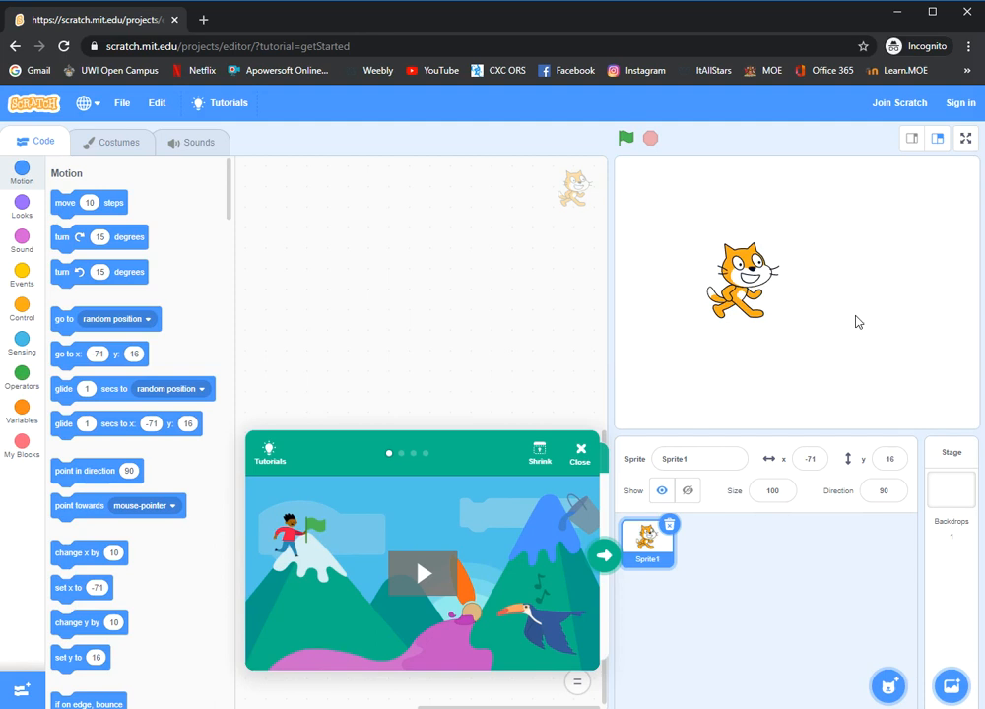
mouse_move(745, 296)
left_mouse_down()
mouse_move(762, 284)
mouse_move(740, 304)
left_mouse_up()
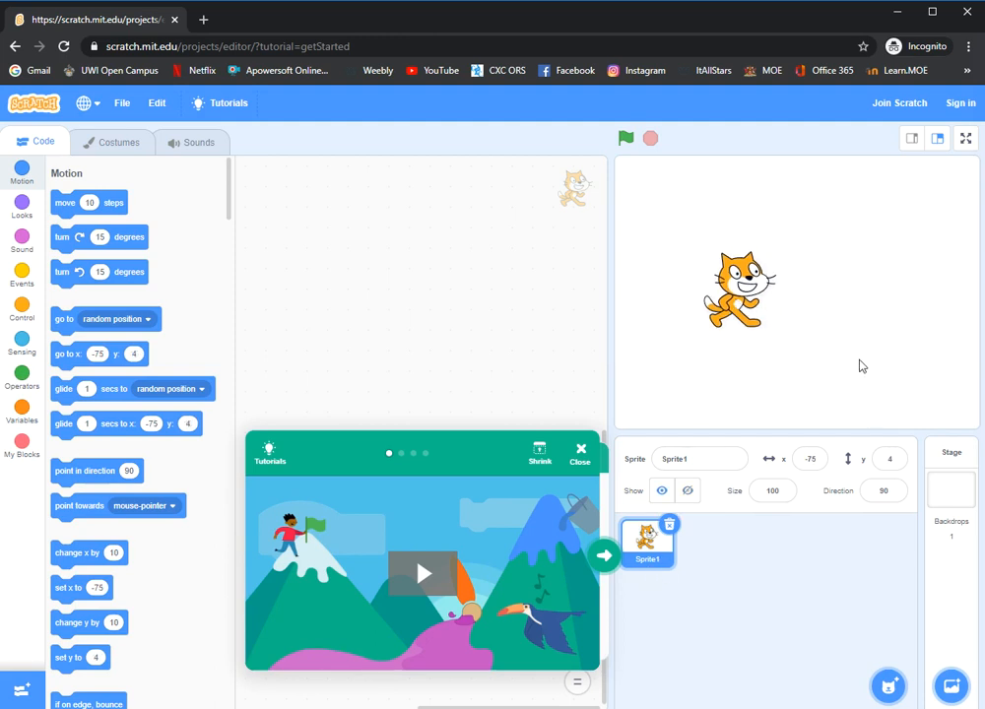
left_click_drag(738, 303, 707, 299)
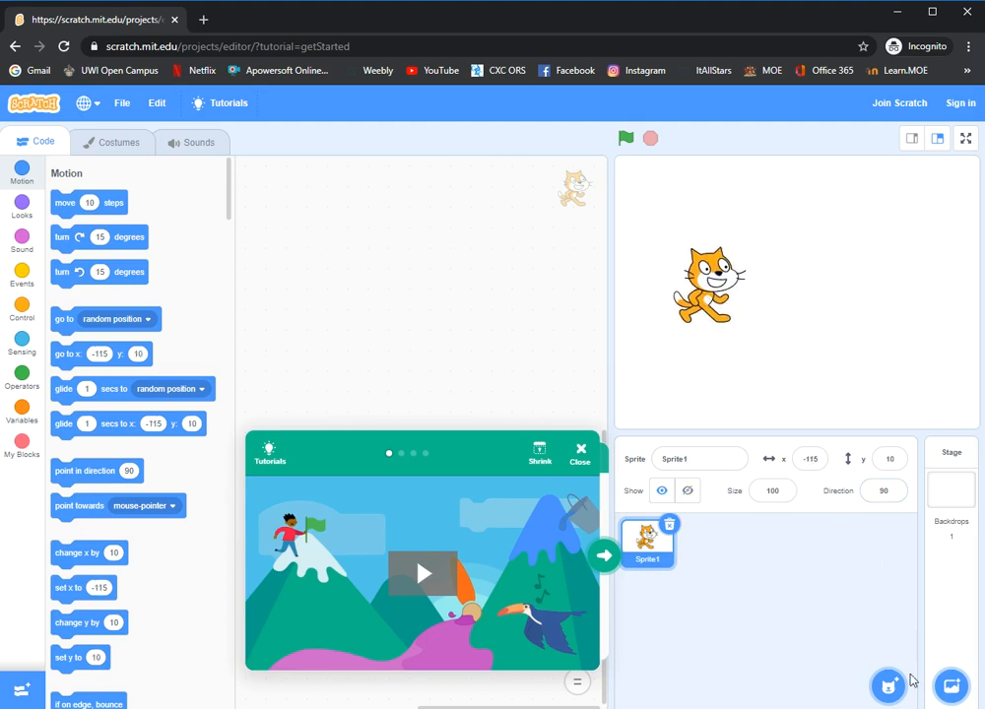
Add the Apple sprite from the sprite library and place it at about x 130, y -23
mouse_move(888, 689)
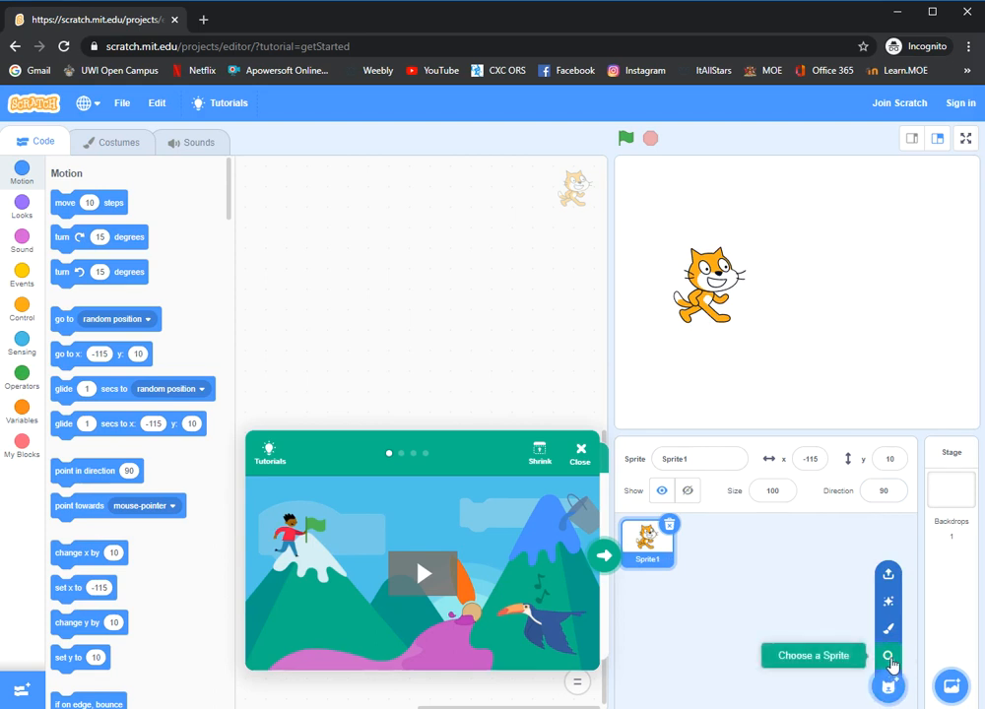
left_click(889, 658)
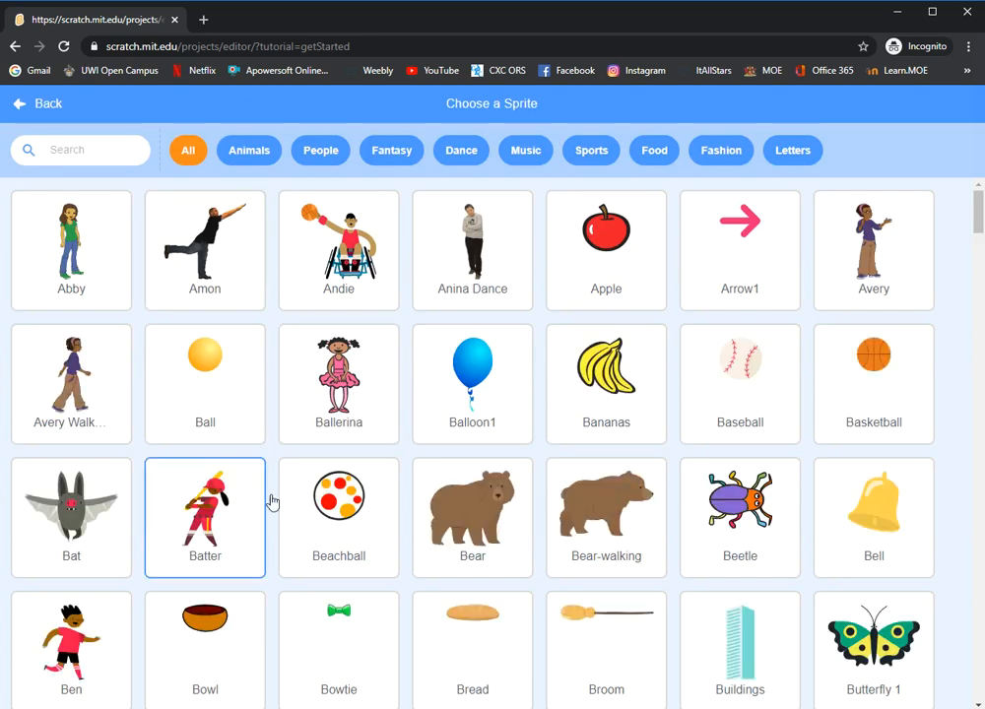
left_click(618, 254)
left_click_drag(744, 315, 900, 325)
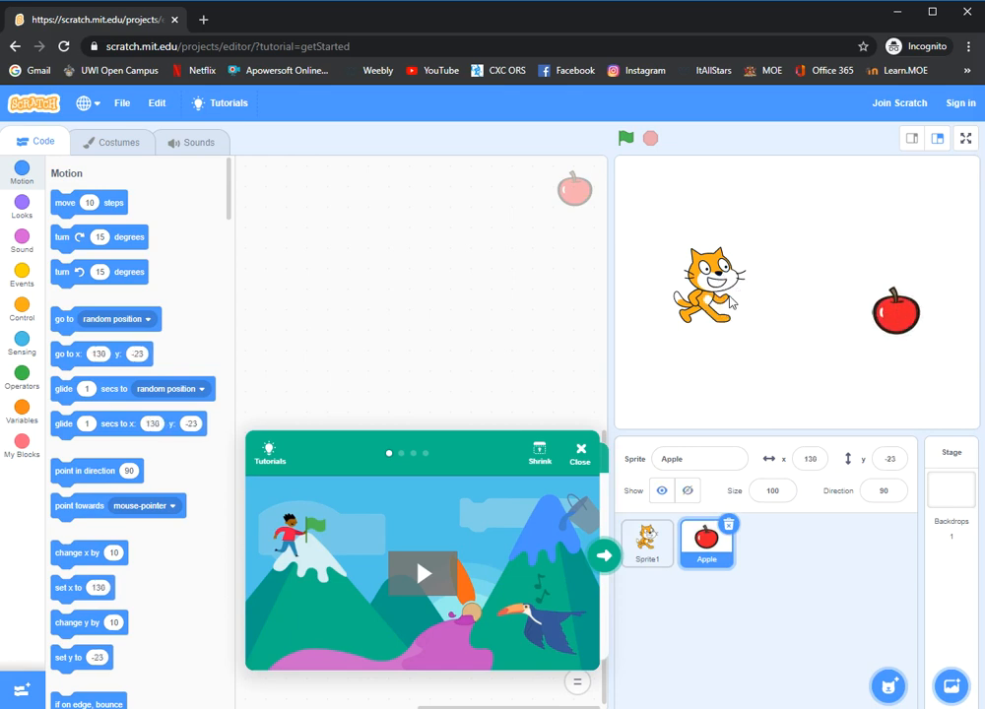
Move the cat to about x -103, y -31 and switch the selection between the Apple and the cat, ending on the cat
left_click_drag(734, 311, 751, 328)
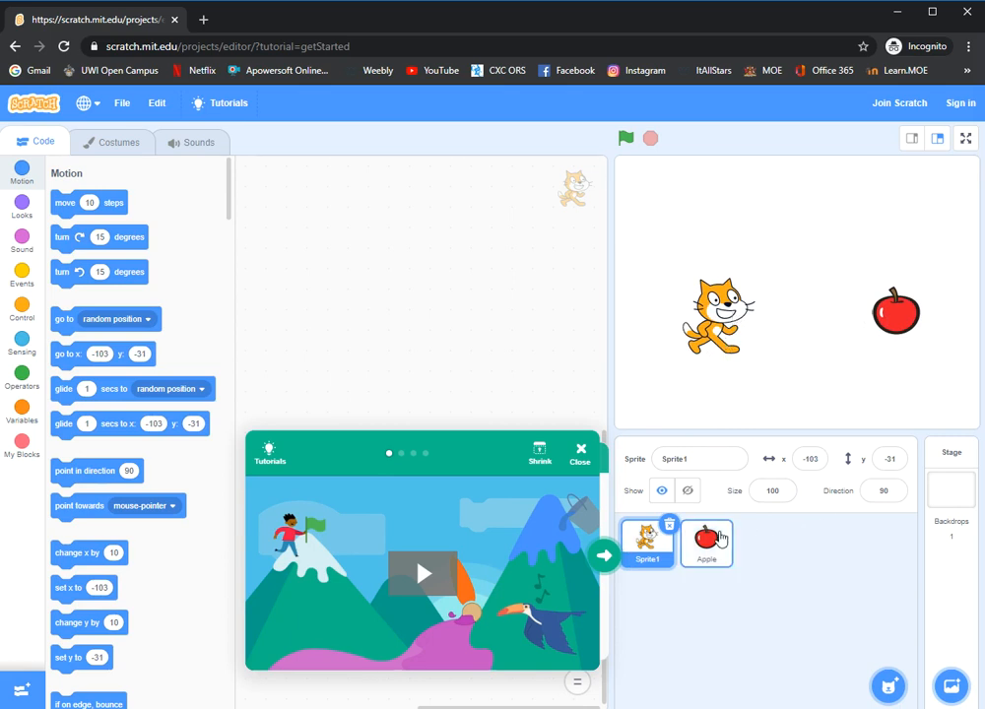
left_click(707, 553)
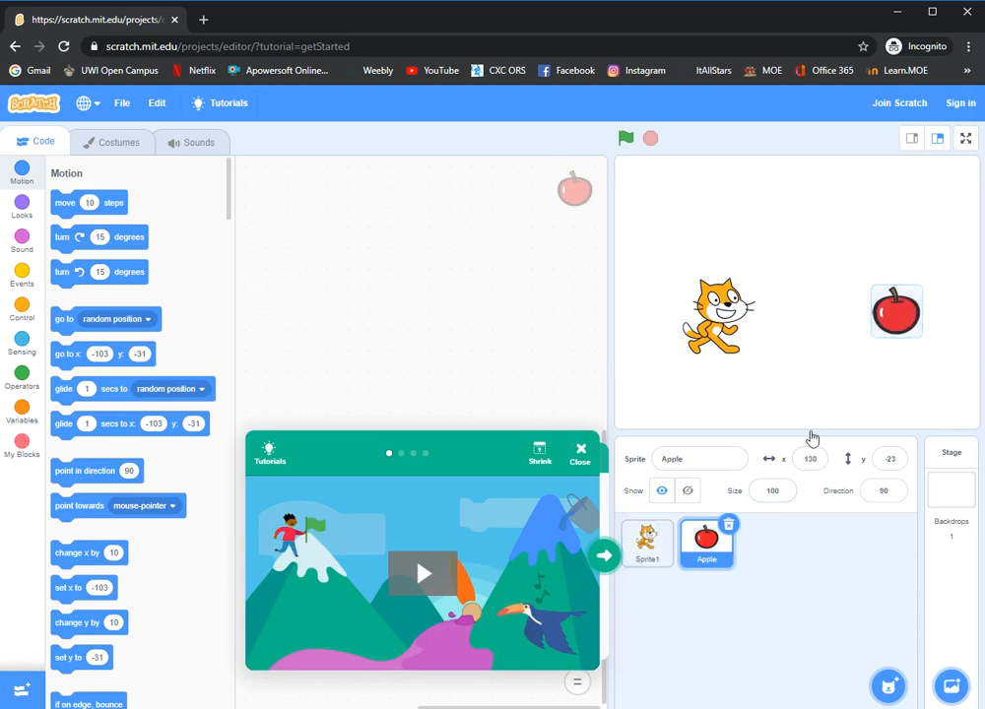
left_click(651, 560)
left_click(692, 559)
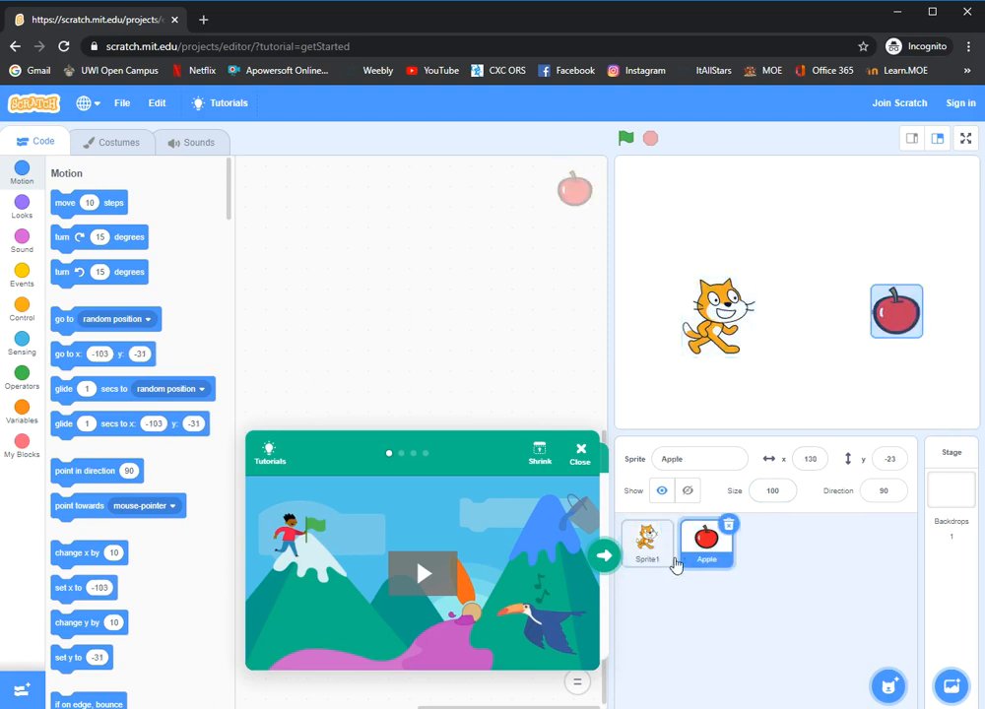
left_click(647, 558)
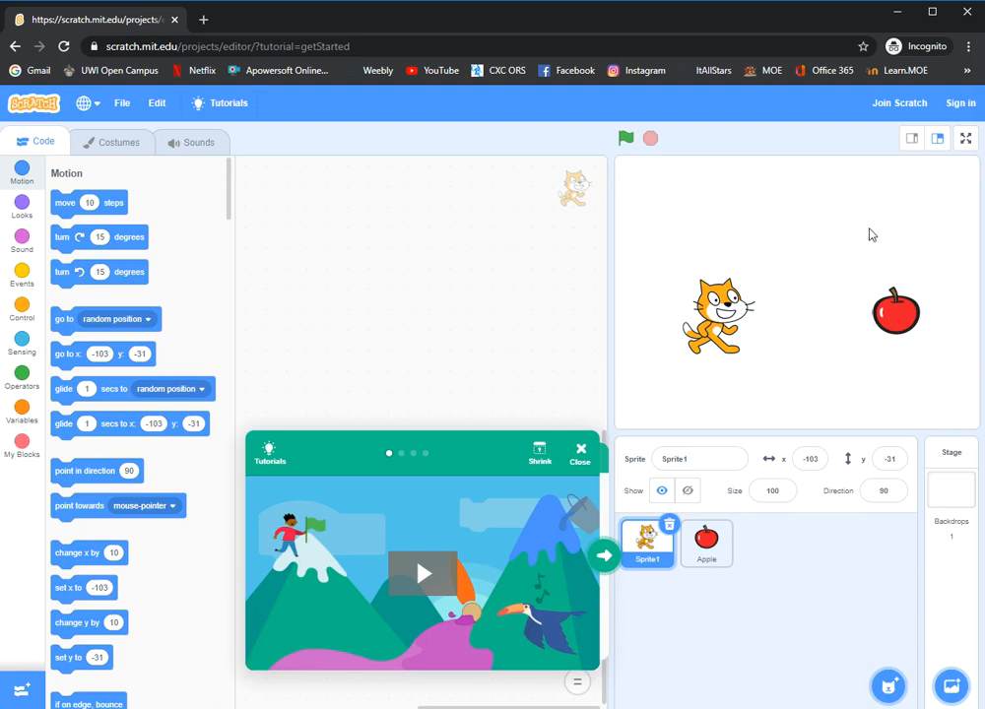
Set the stage backdrop to Forest from the backdrop library
mouse_move(951, 685)
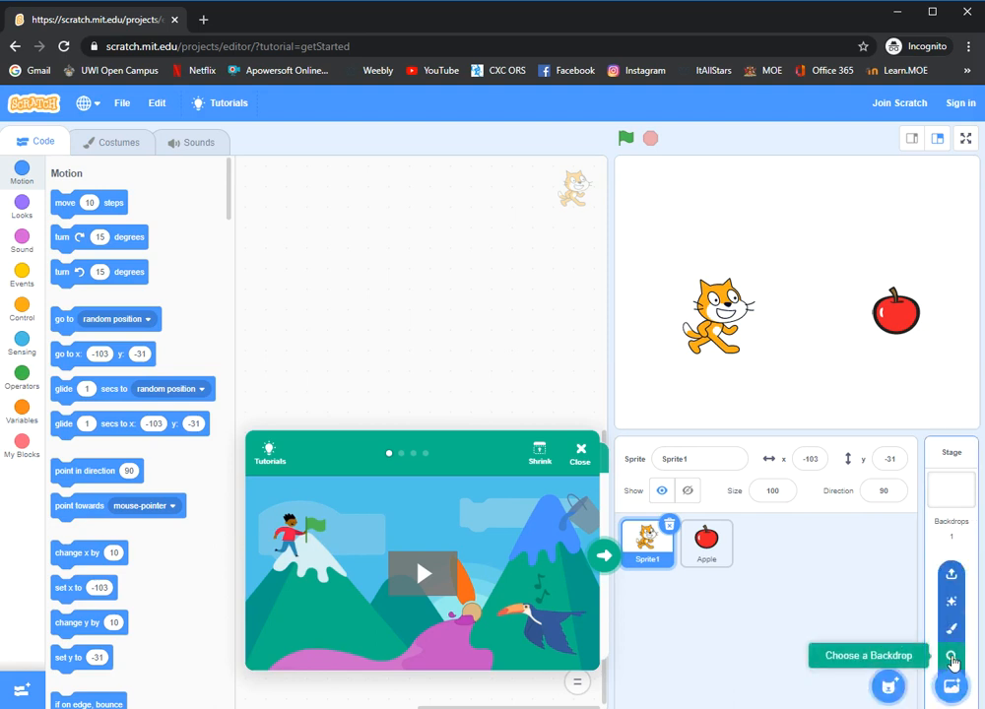
left_click(952, 655)
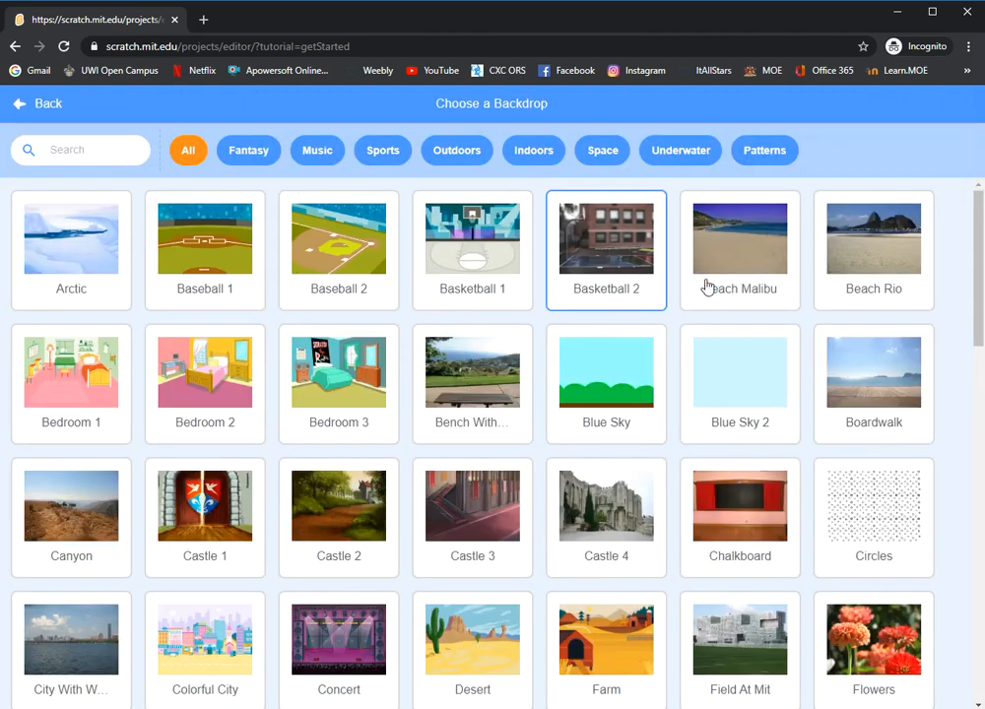
scroll(471, 505, "down", 3)
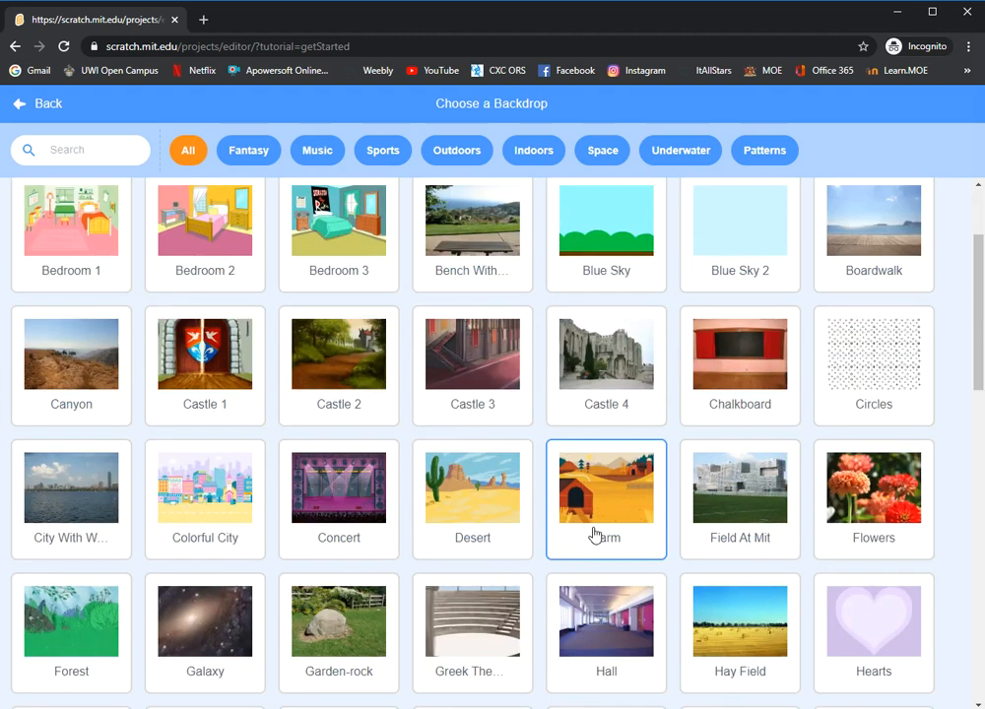
scroll(598, 537, "down", 1)
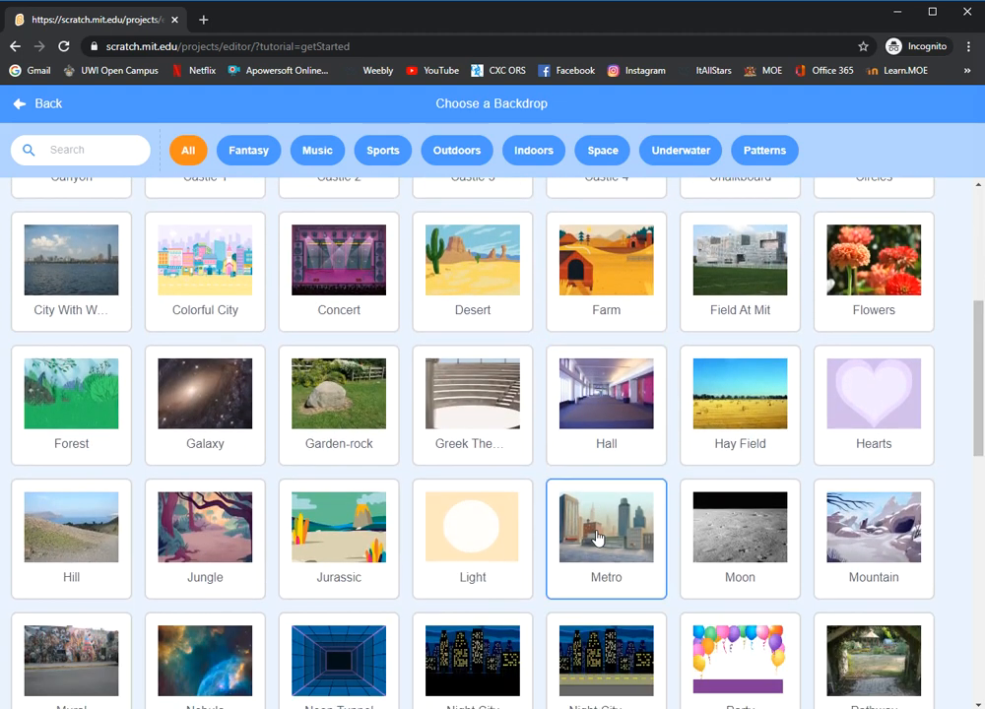
left_click(85, 412)
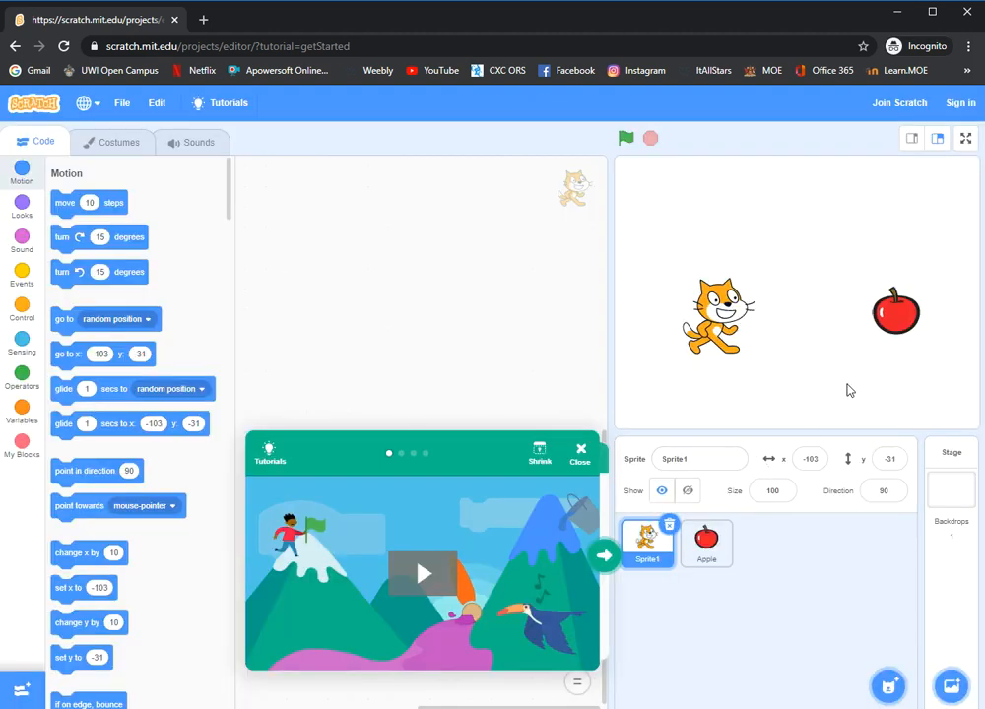
Place the apple against the bushes at about x 179, y 114 and lower the cat on the grass
left_click_drag(906, 311, 936, 215)
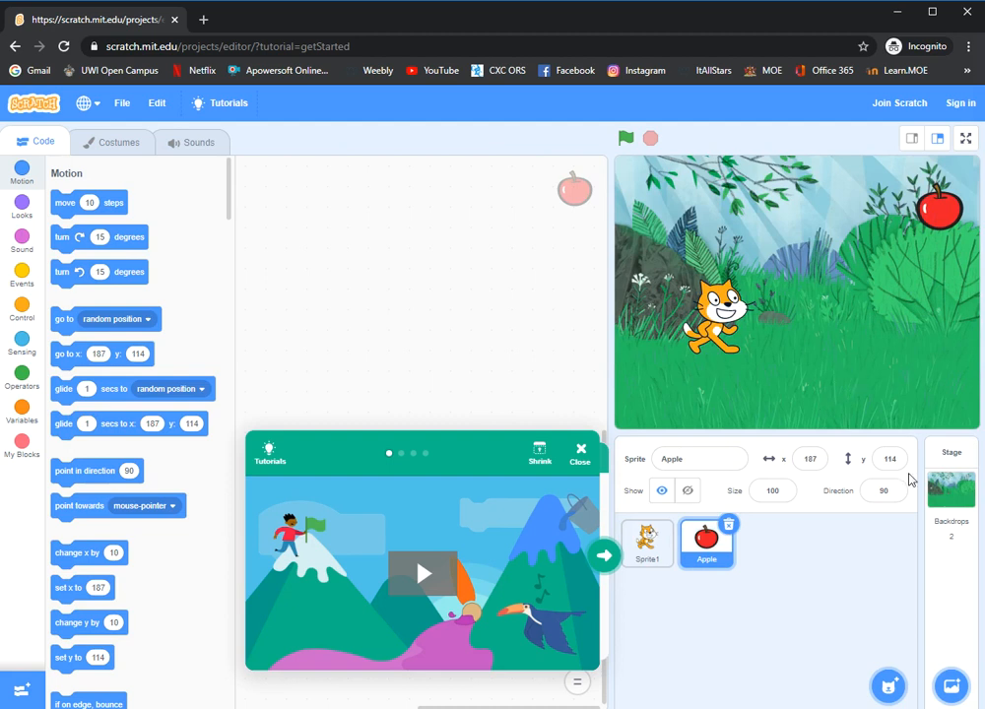
left_click_drag(728, 322, 732, 361)
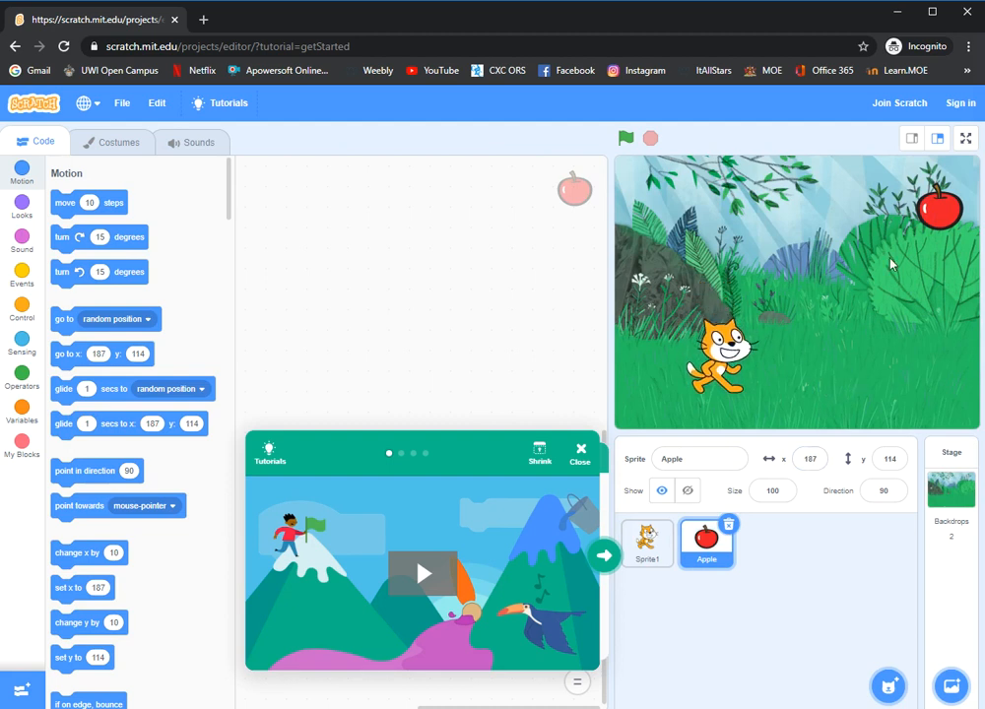
left_click(937, 218)
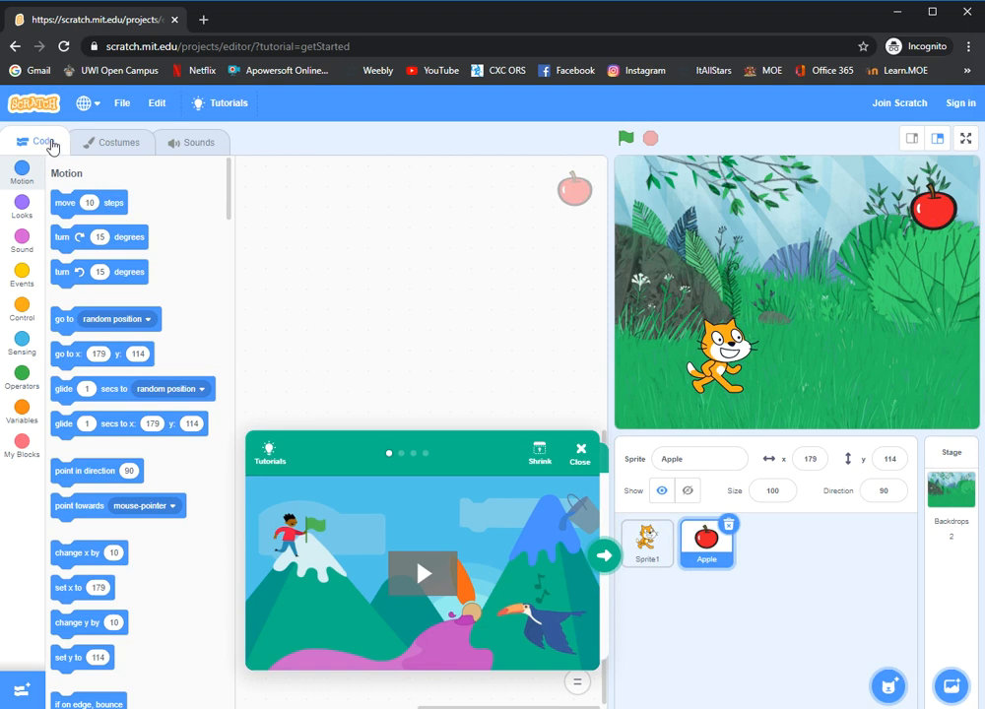
View the Apple sprite's costume and its Chomp sound, and return to its code blocks
left_click(115, 145)
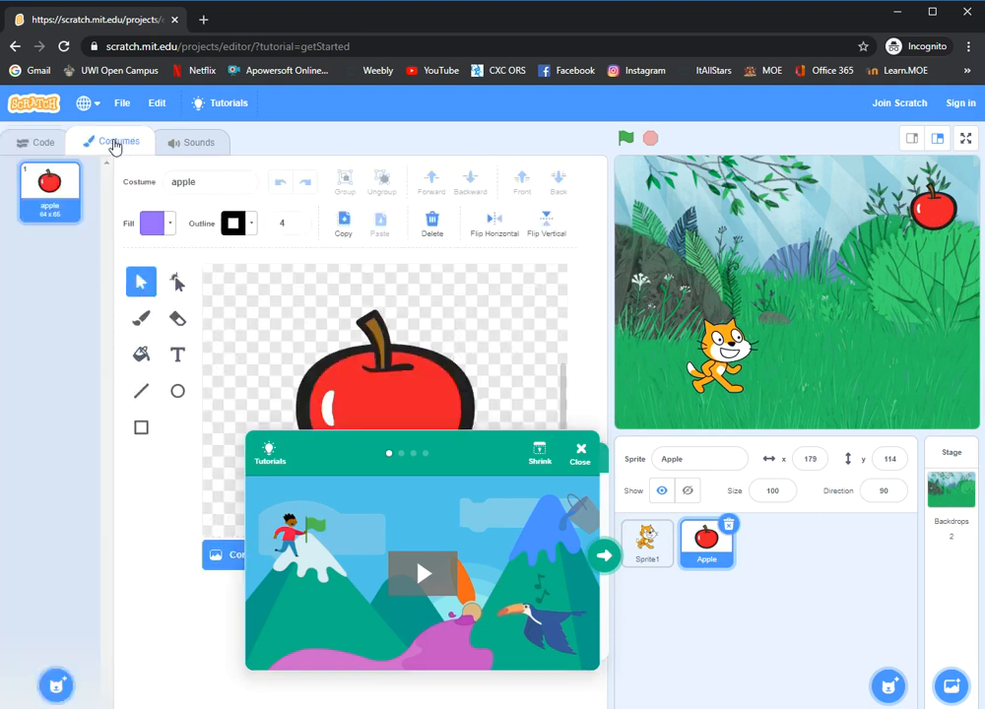
left_click(200, 146)
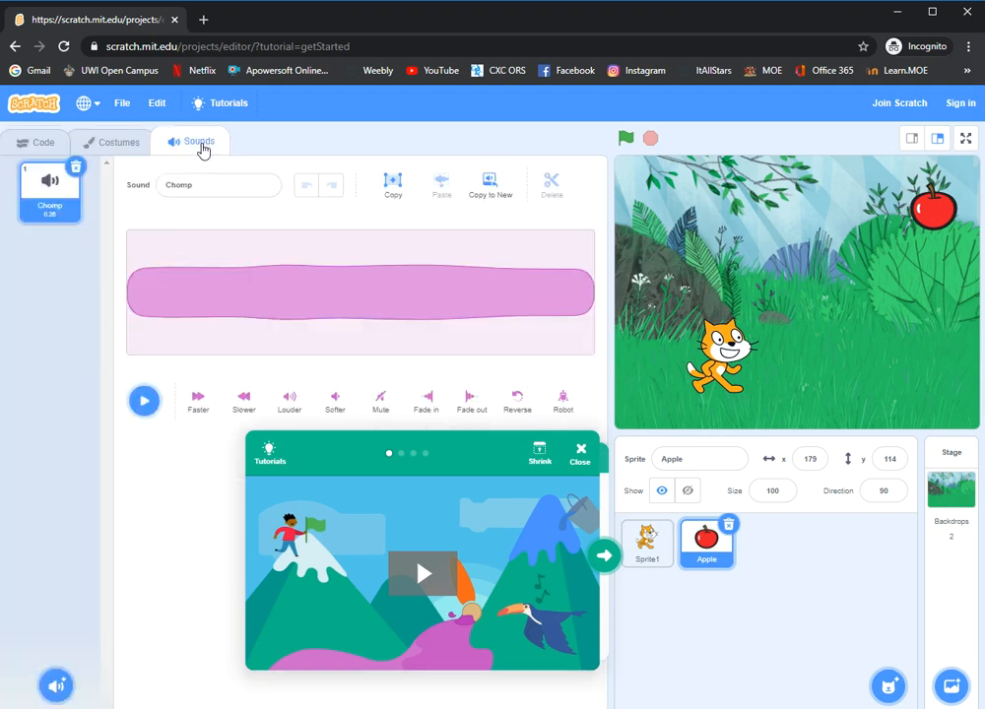
left_click(119, 148)
left_click(46, 147)
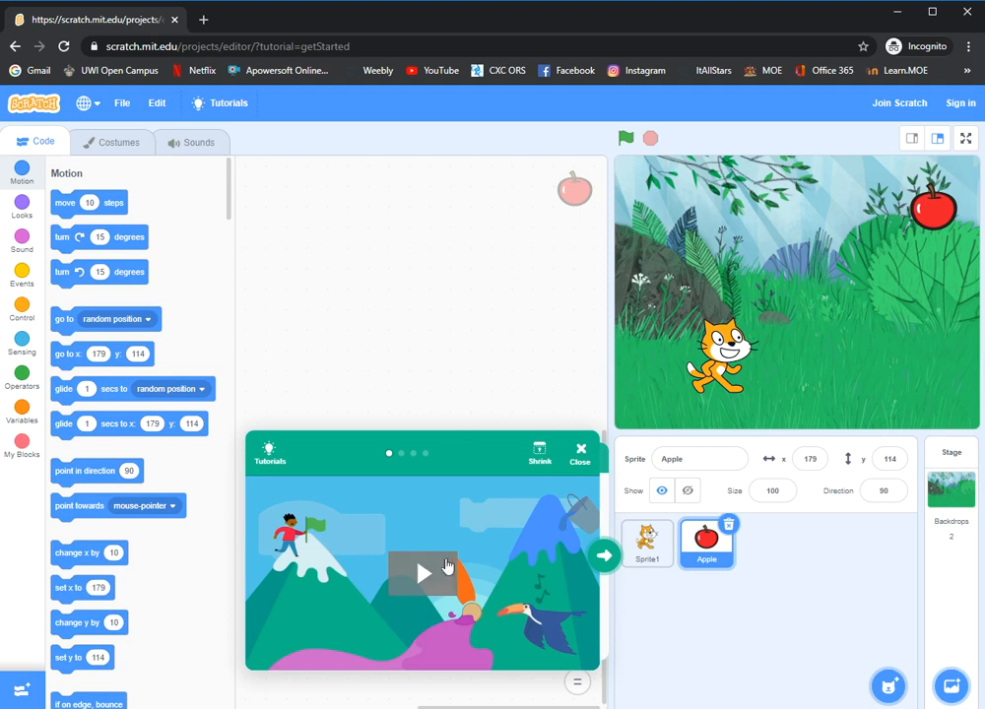
Briefly play the getting-started tutorial video and close it, and view the tutorial library before returning to the editor
left_click(431, 578)
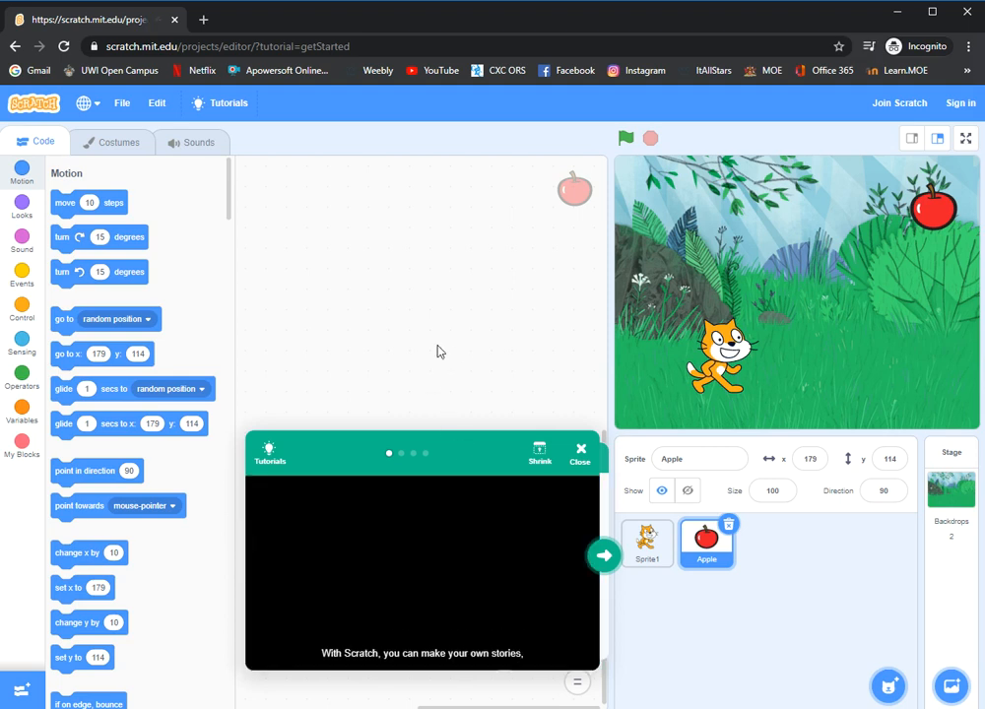
left_click(443, 552)
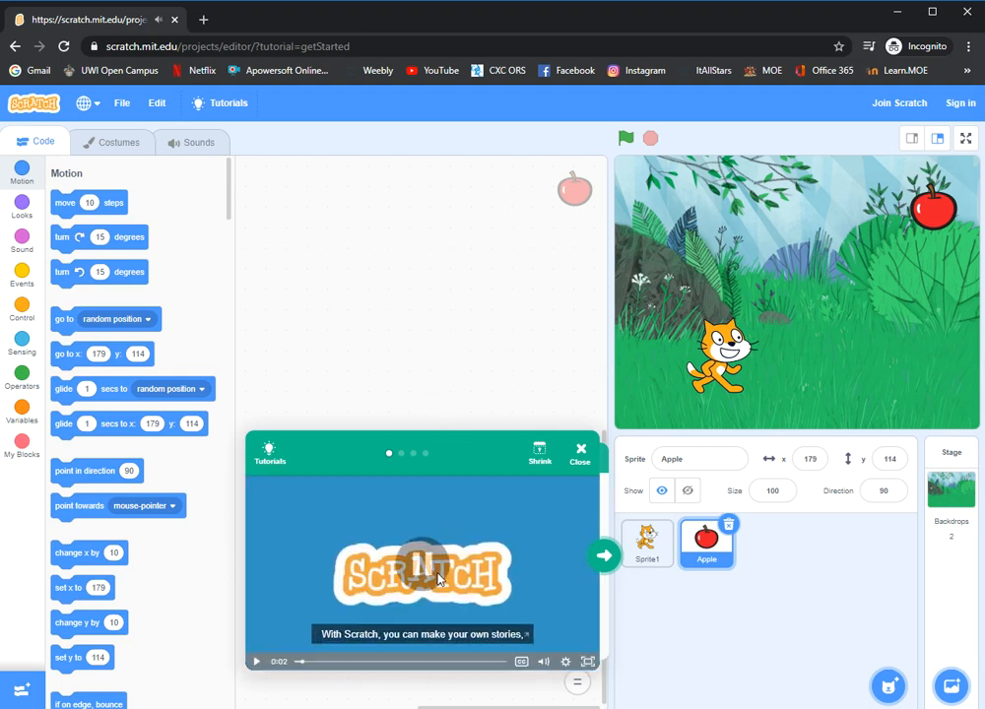
left_click(582, 458)
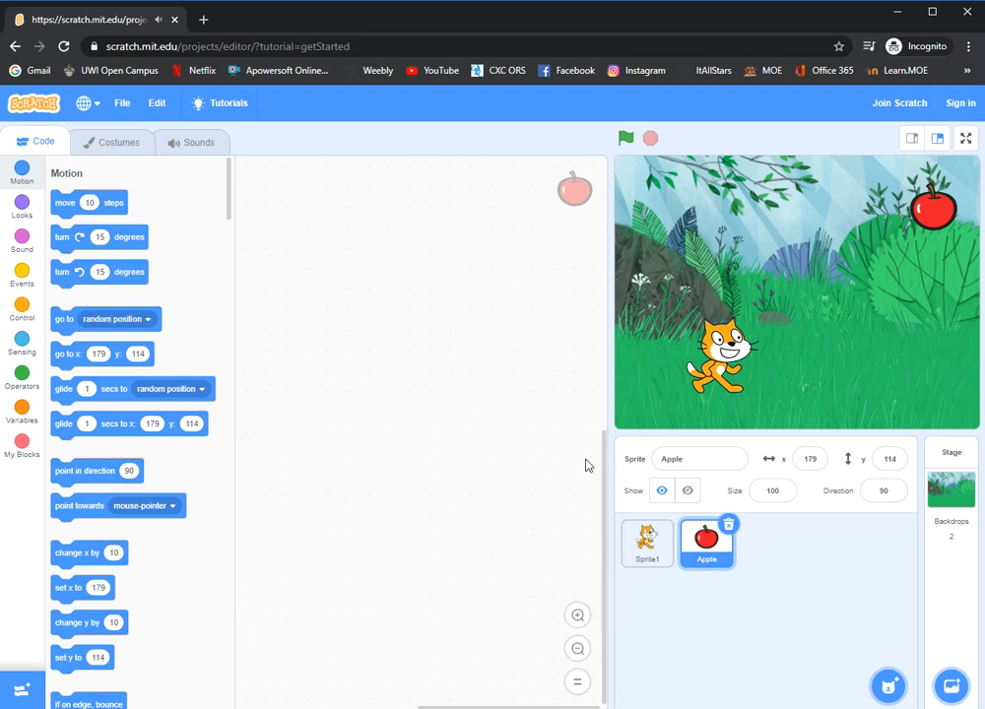
left_click(218, 104)
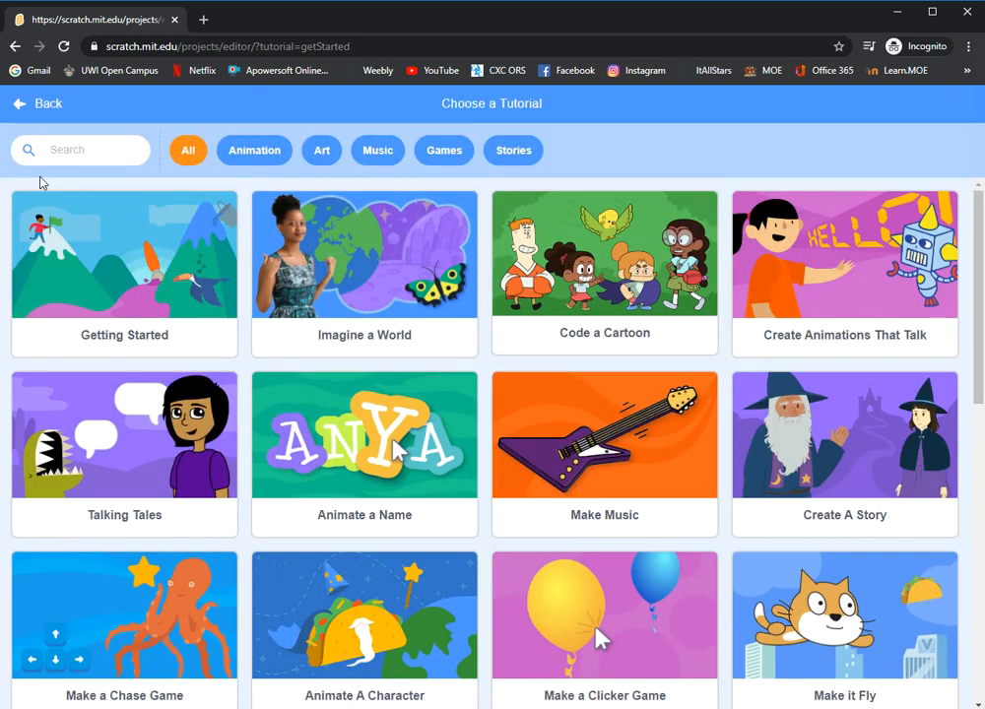
left_click(26, 108)
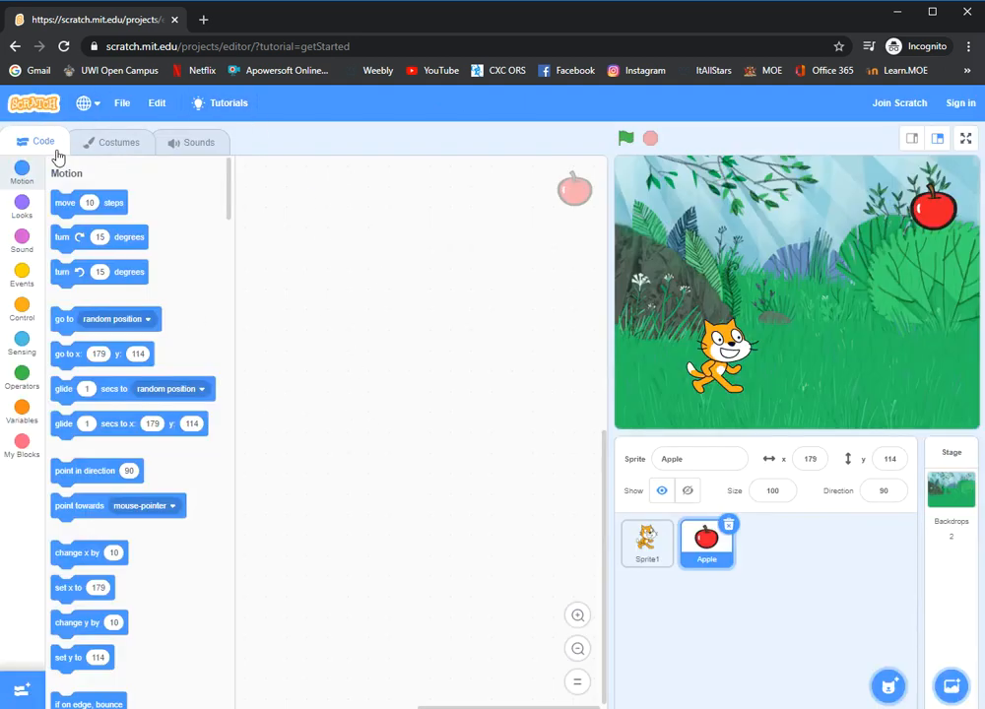
Show the Apple sprite's costume editor and sound editor once more, and go back to its code area
left_click(89, 143)
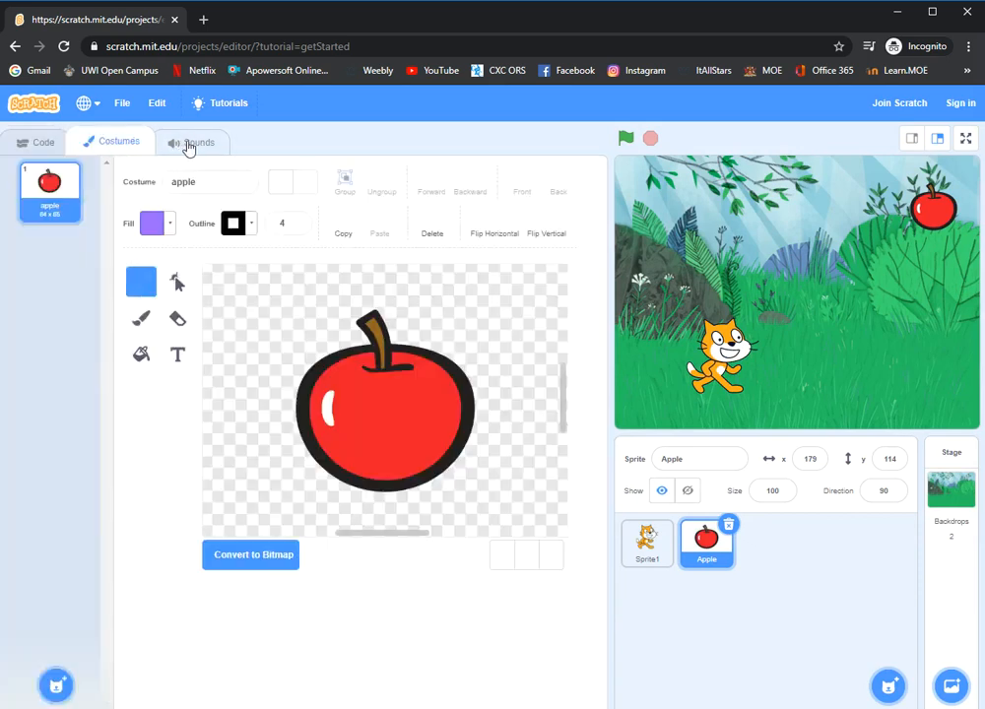
left_click(200, 143)
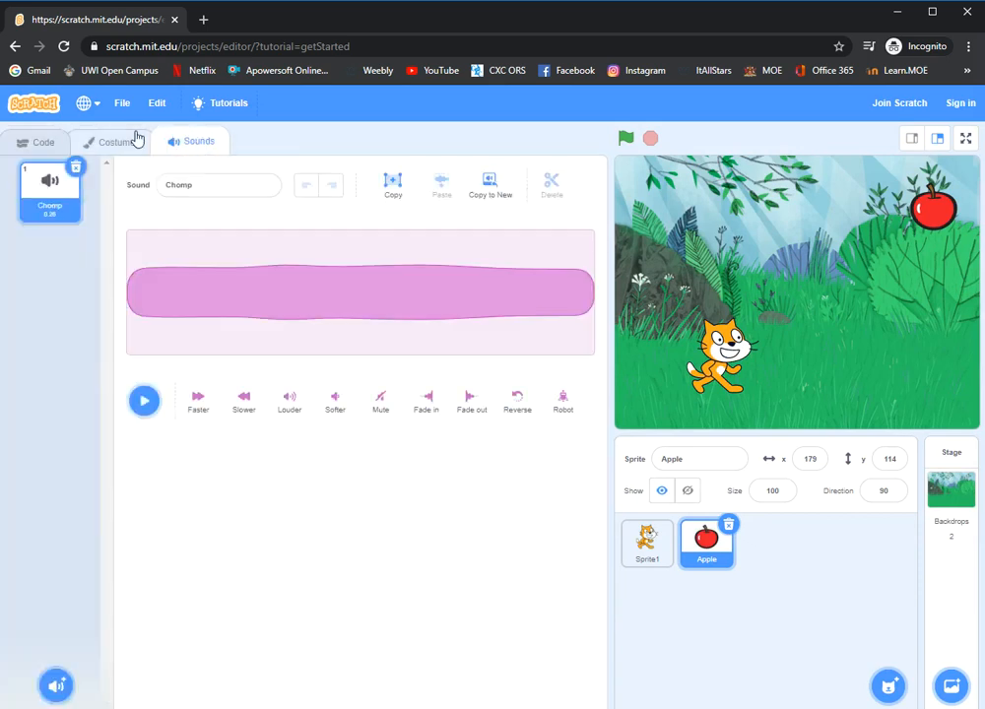
left_click(44, 145)
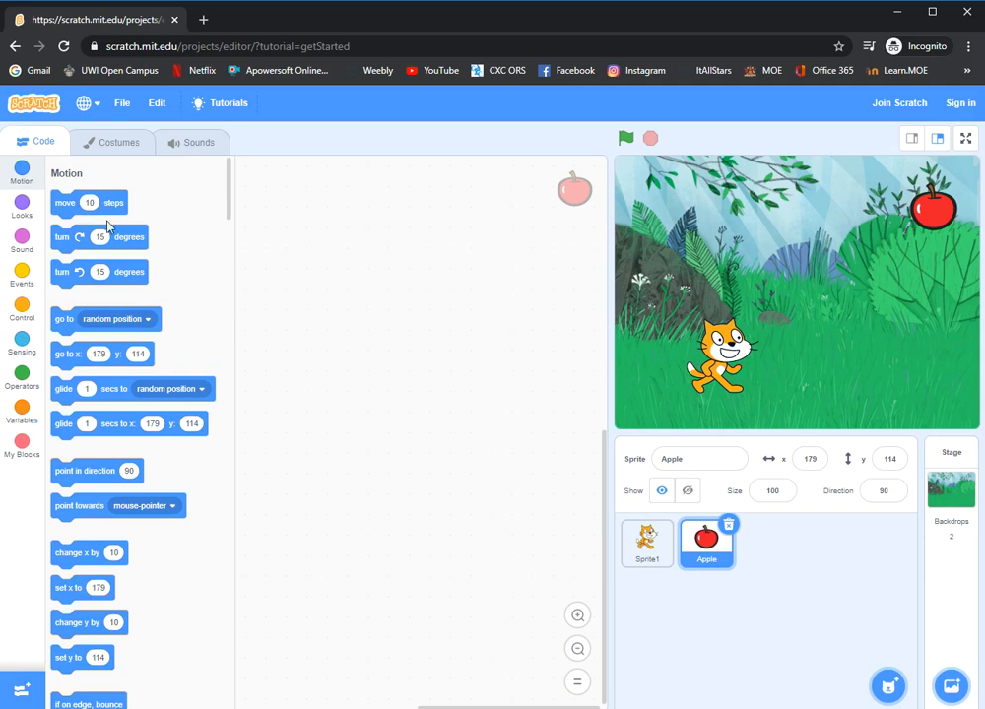
Examine the code block categories from Motion through My Blocks, and return to the Motion blocks
scroll(163, 552, "down", 5)
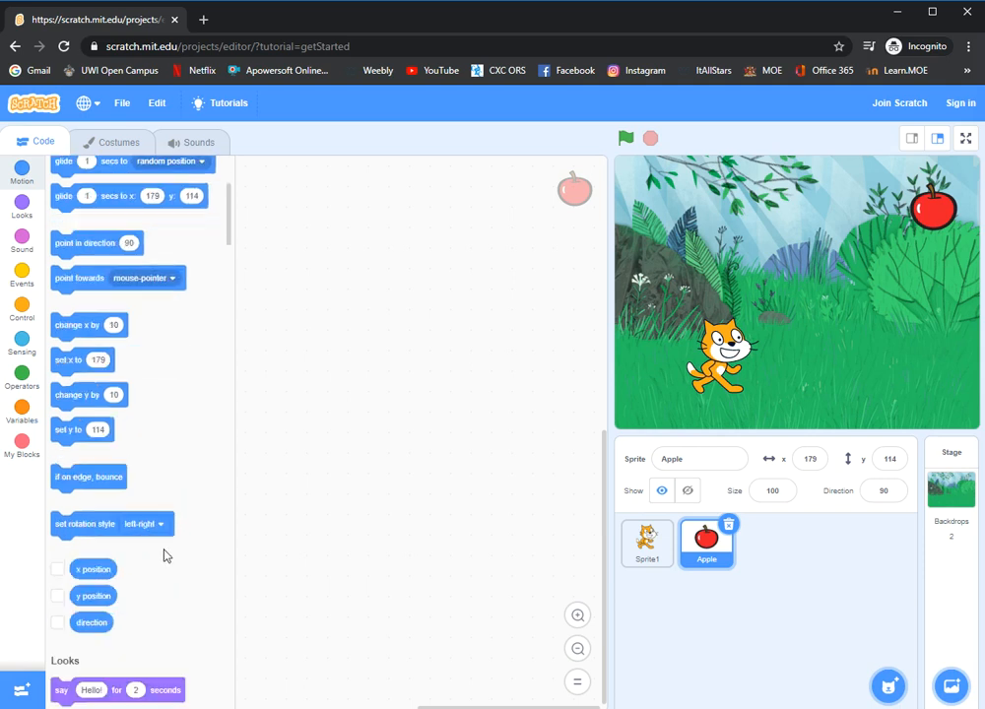
scroll(163, 547, "down", 10)
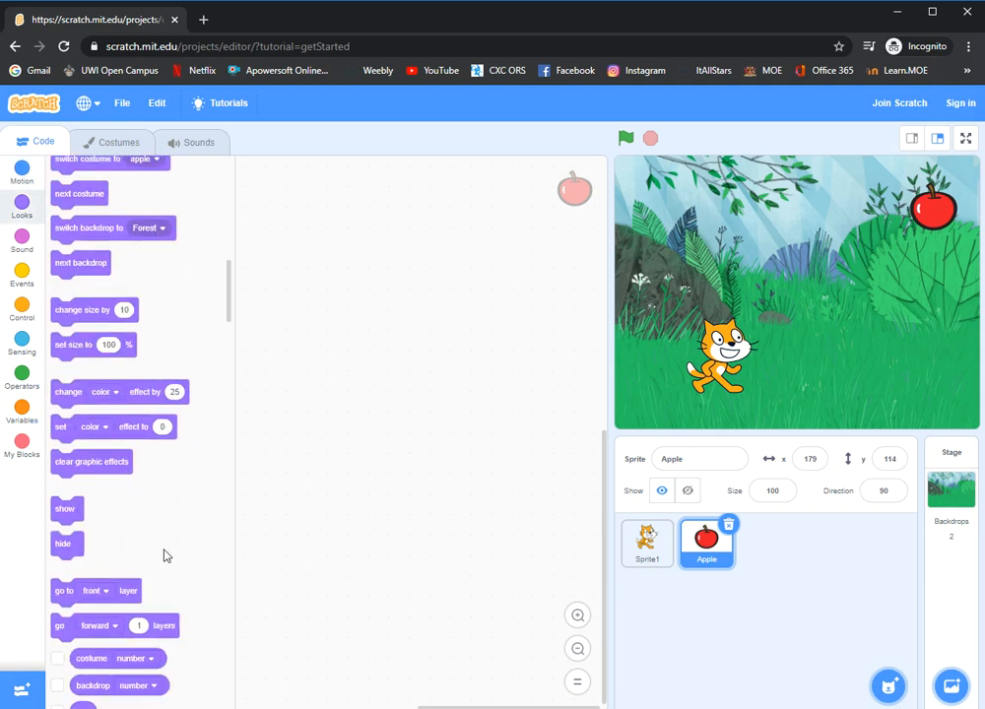
scroll(164, 555, "up", 10)
scroll(162, 549, "up", 5)
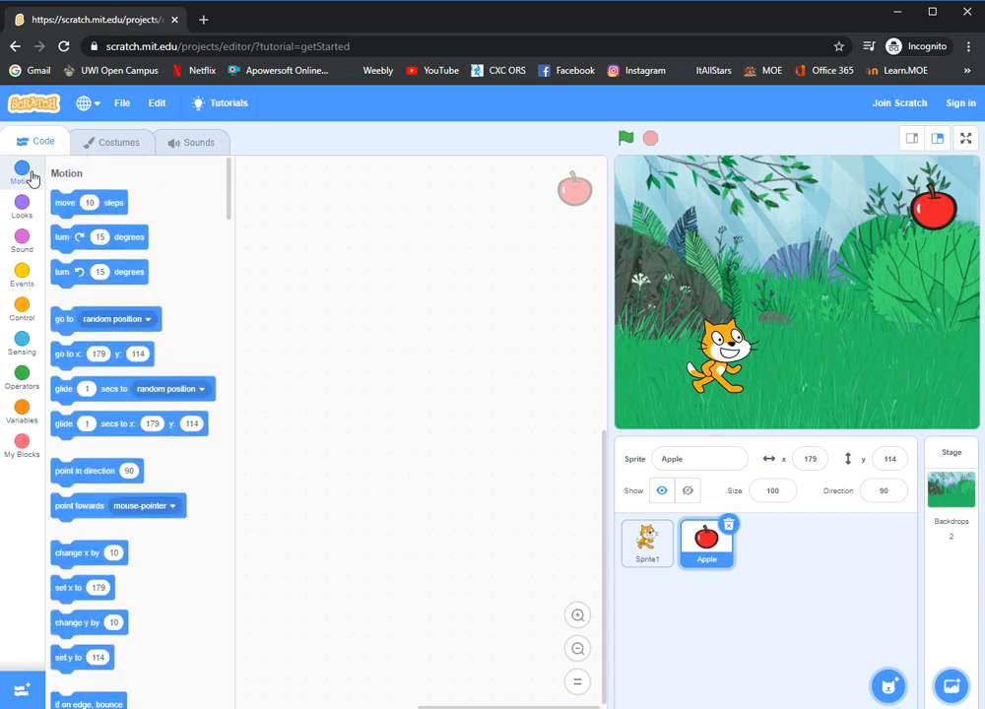
left_click(24, 206)
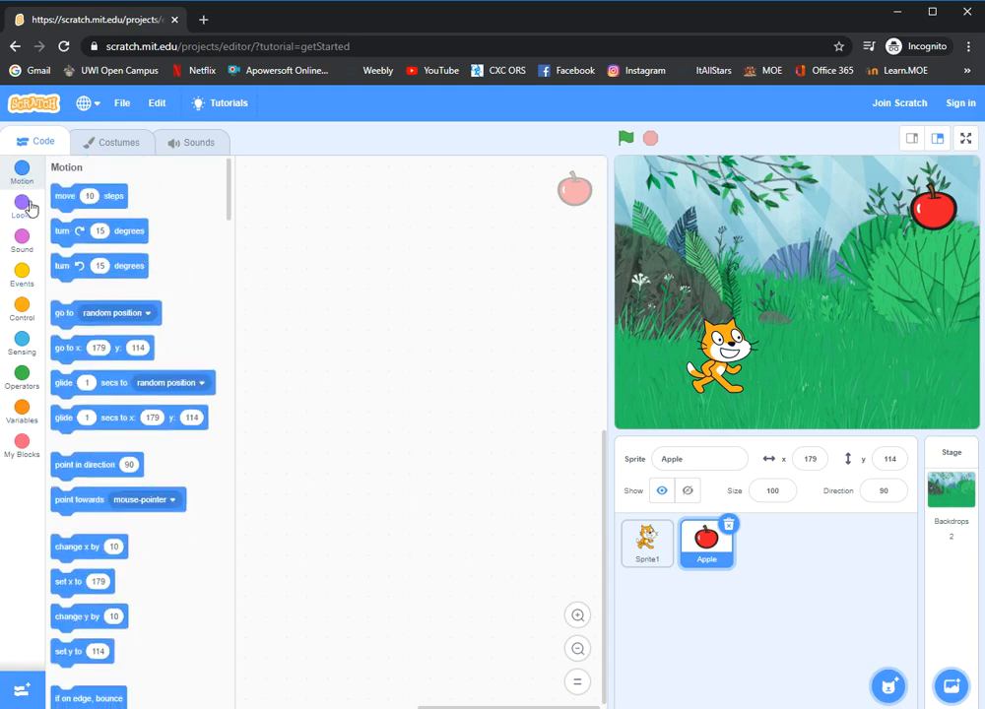
left_click(23, 240)
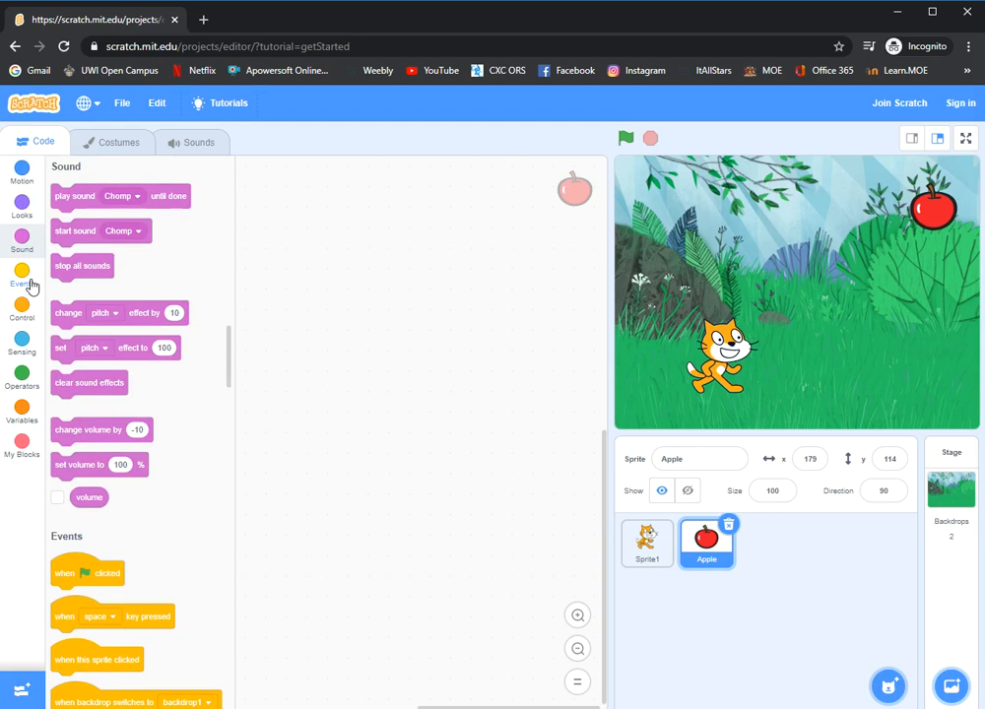
left_click(25, 278)
left_click(22, 313)
left_click(21, 347)
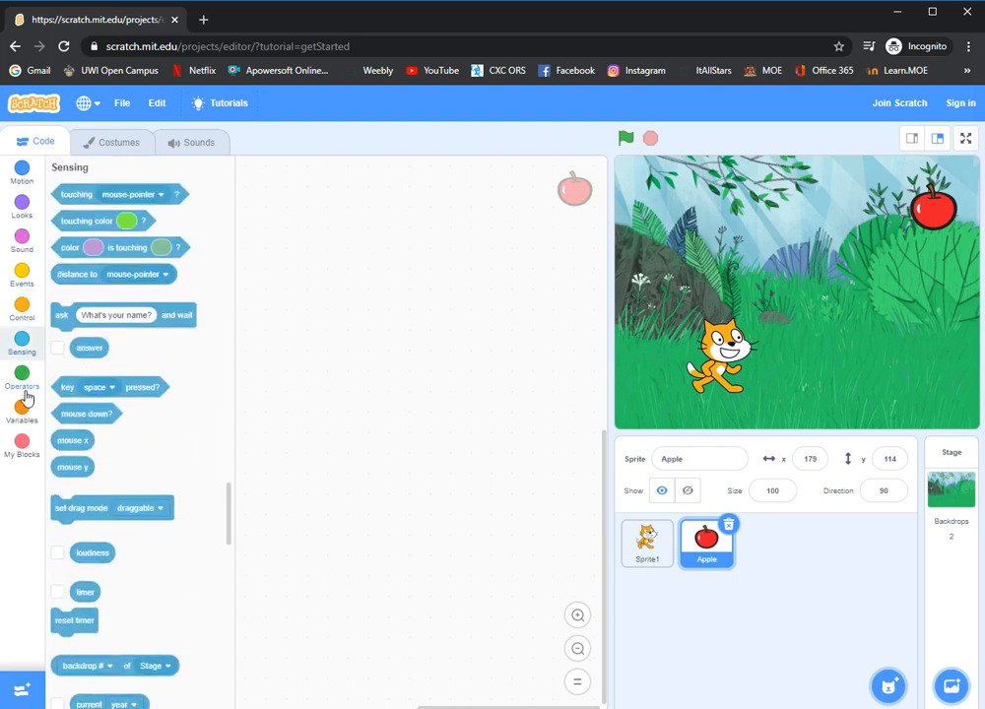
left_click(26, 386)
left_click(21, 422)
left_click(20, 448)
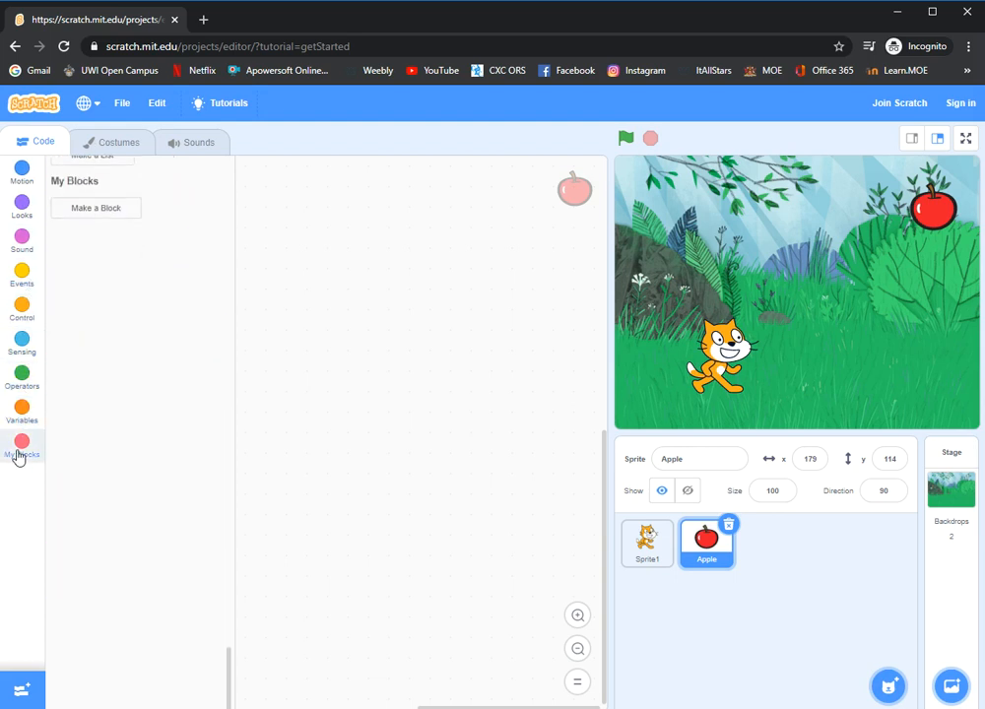
left_click(21, 175)
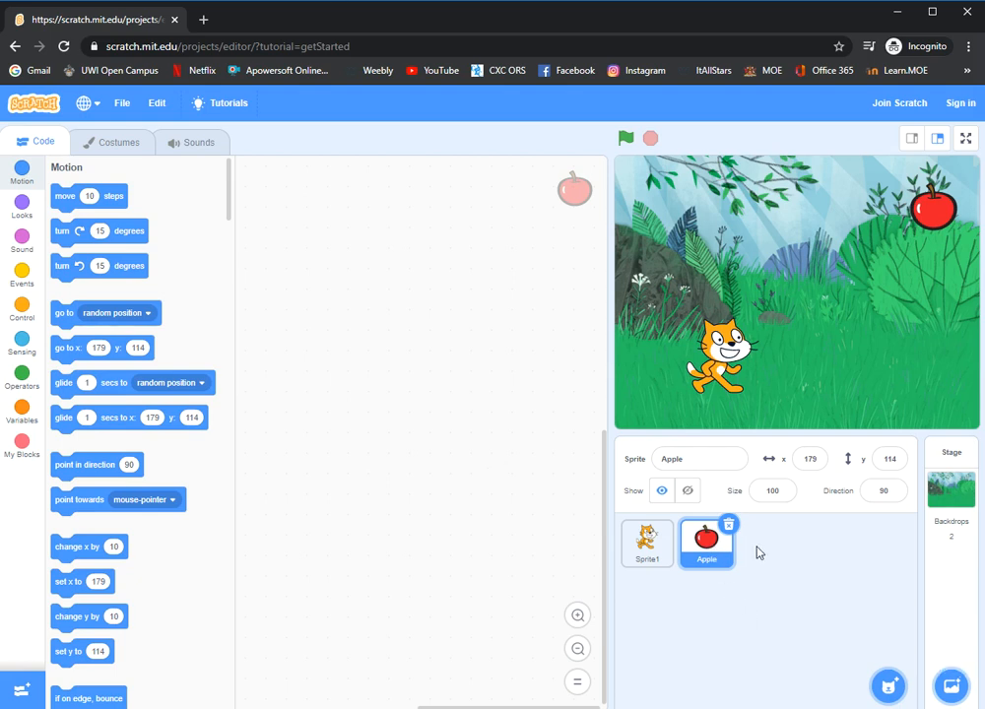
Build a trial green-flag script for the Apple with a clockwise turn of 15 degrees, and delete the whole script
left_click(21, 279)
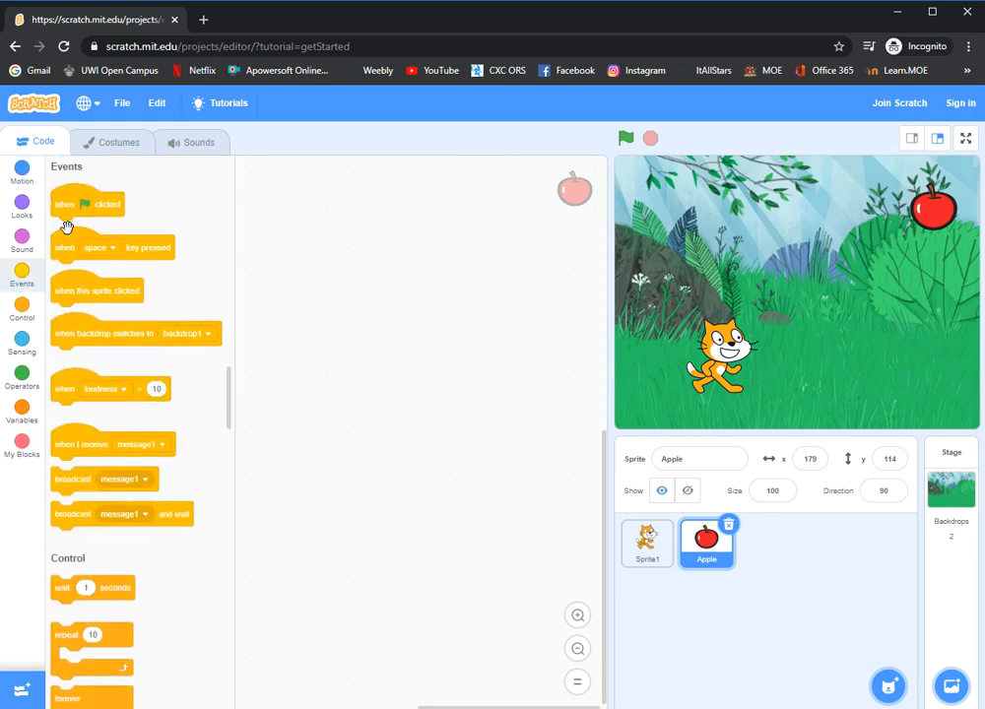
left_click_drag(84, 205, 364, 245)
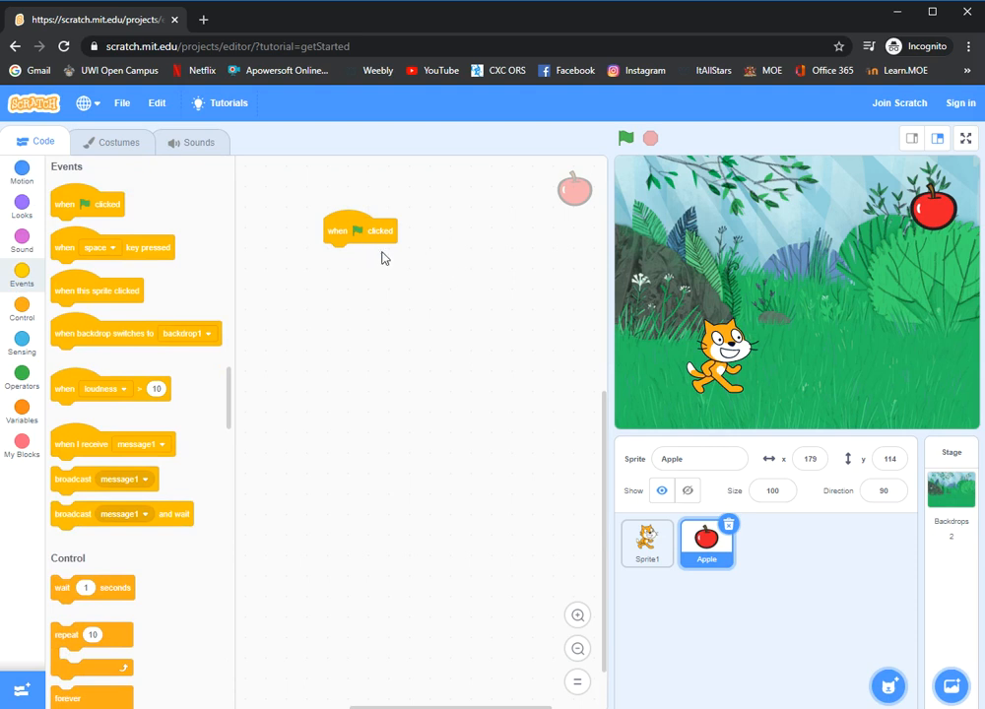
left_click(22, 174)
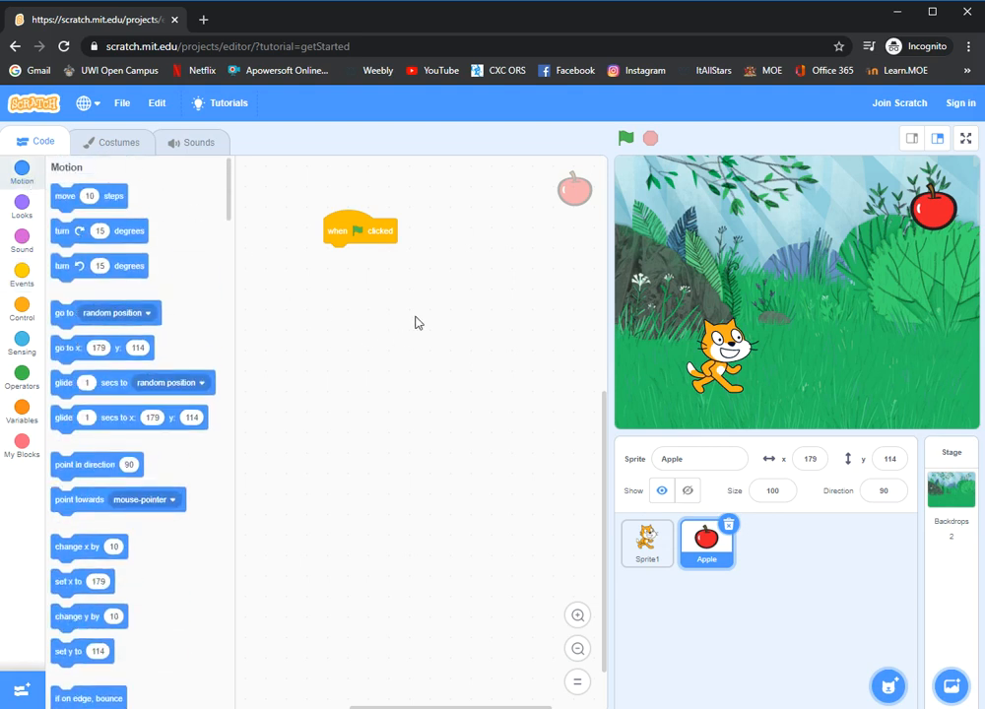
left_click_drag(116, 234, 412, 257)
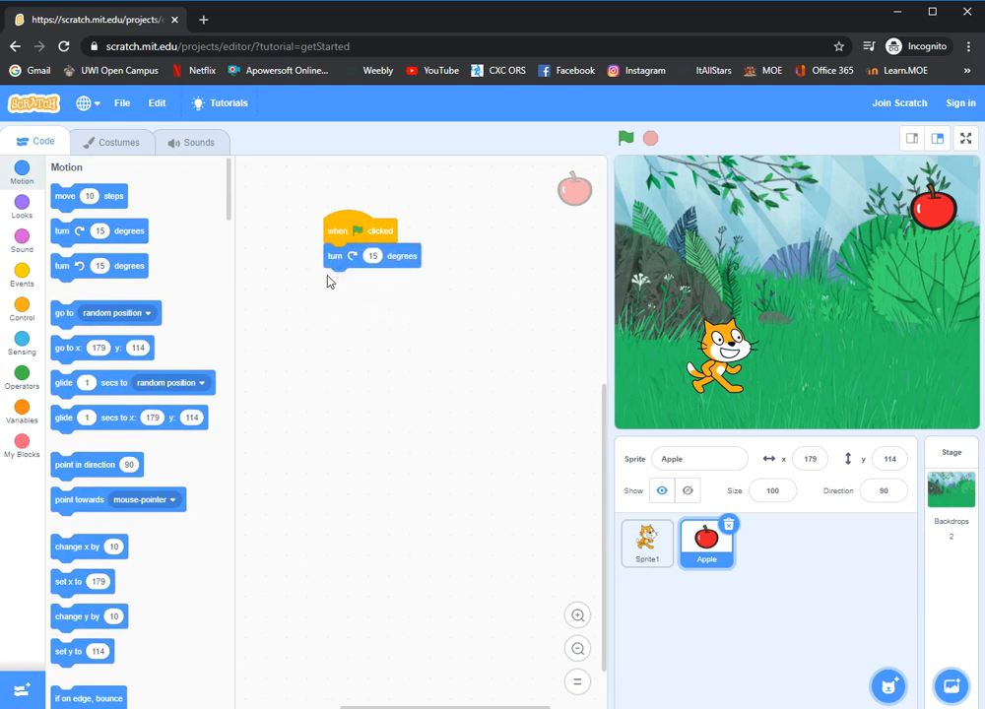
left_click_drag(392, 262, 48, 321)
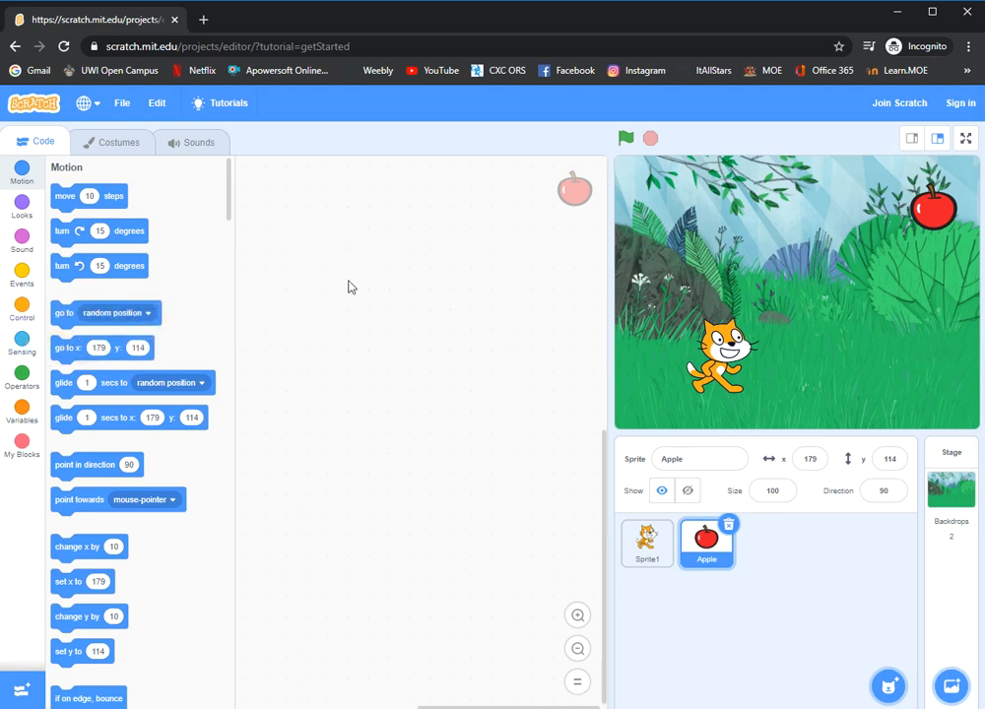
Script the Apple to turn clockwise 15 degrees when the green flag is clicked, and compare its code area with Sprite1's
left_click(22, 276)
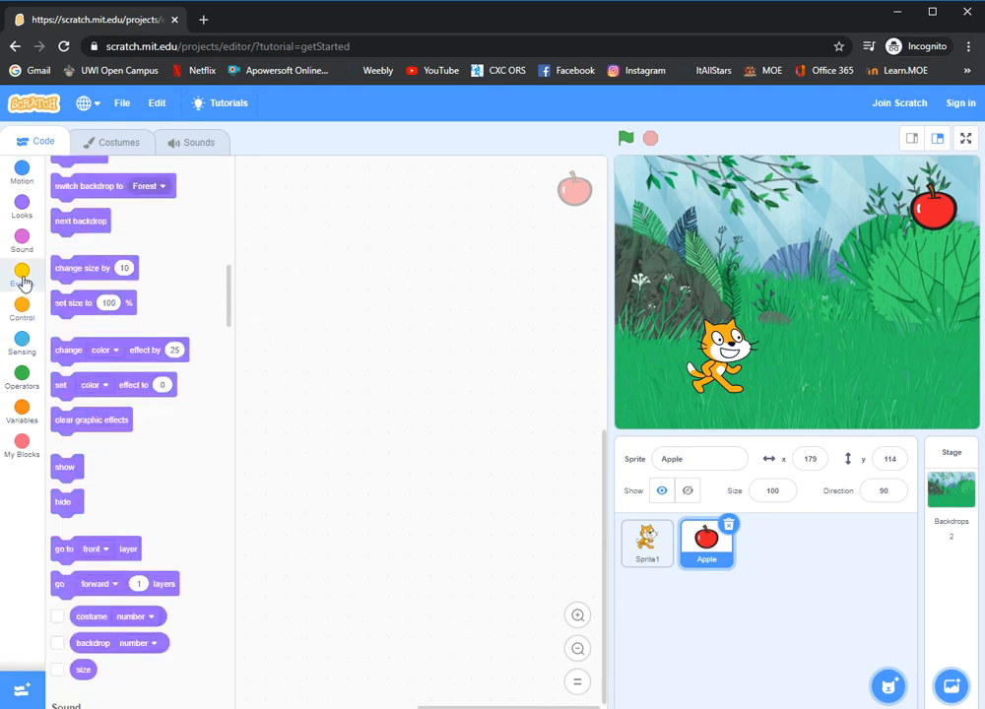
left_click_drag(108, 204, 369, 248)
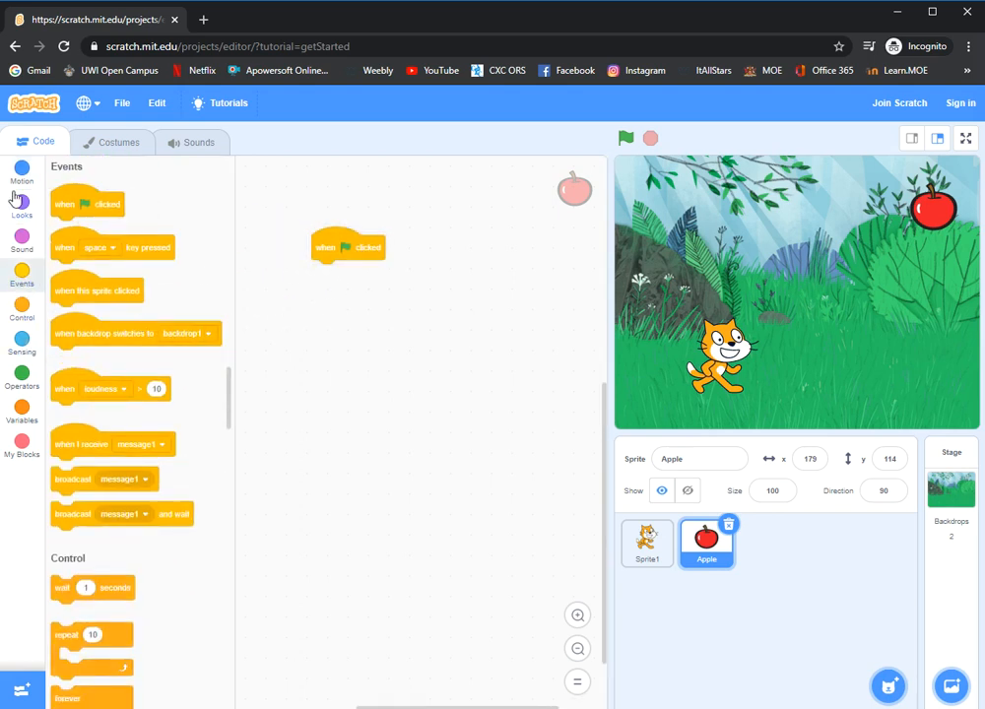
left_click(22, 175)
left_click_drag(138, 233, 386, 276)
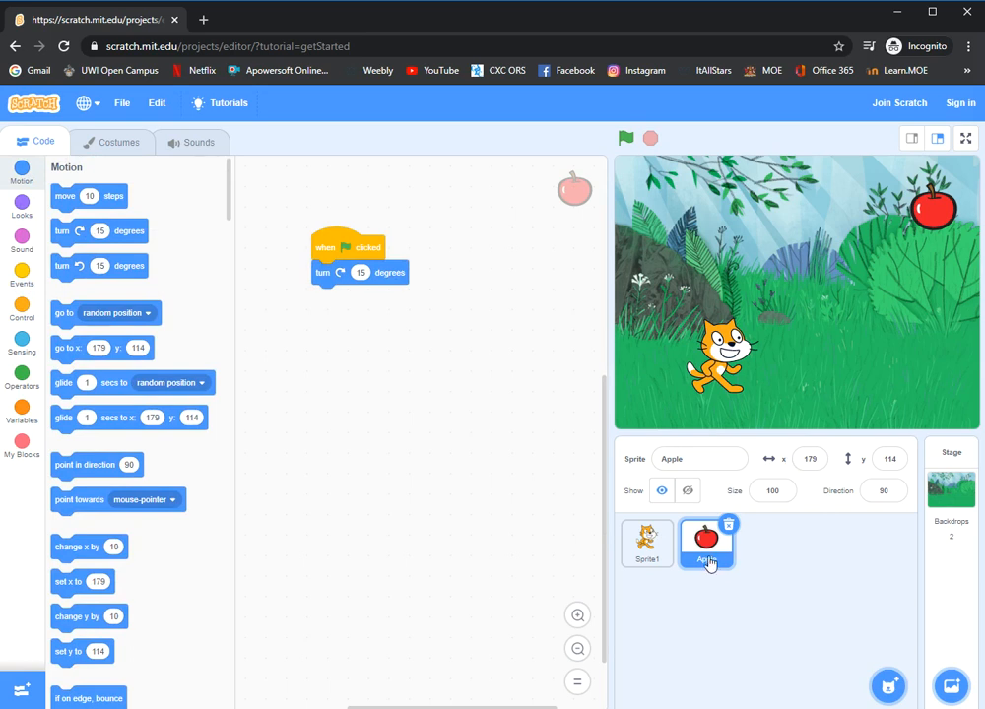
left_click(643, 563)
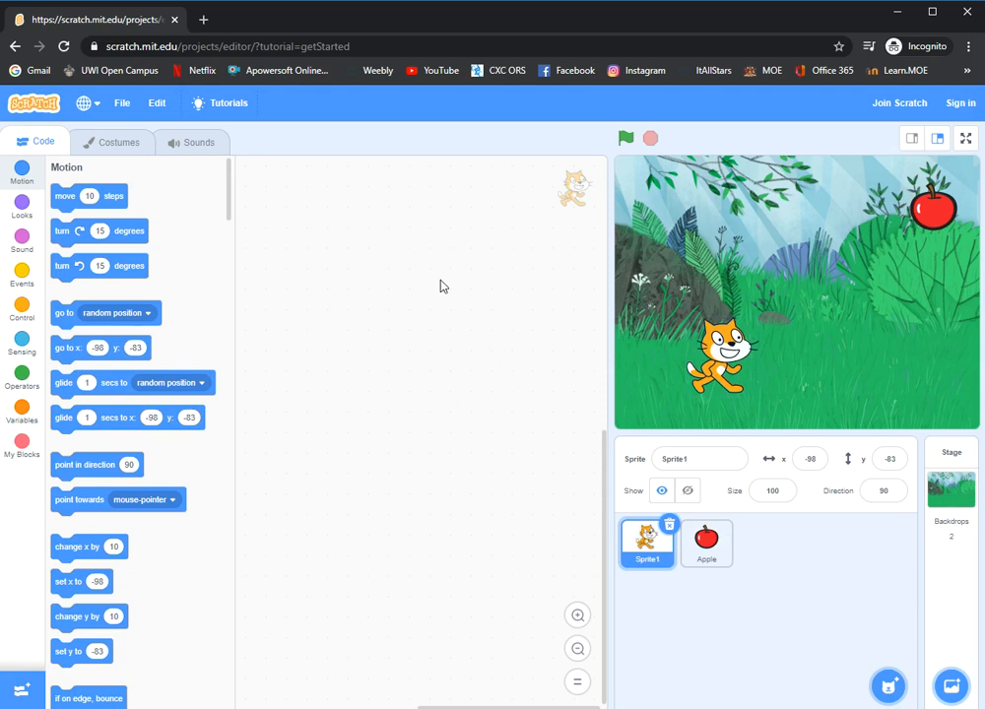
left_click(713, 563)
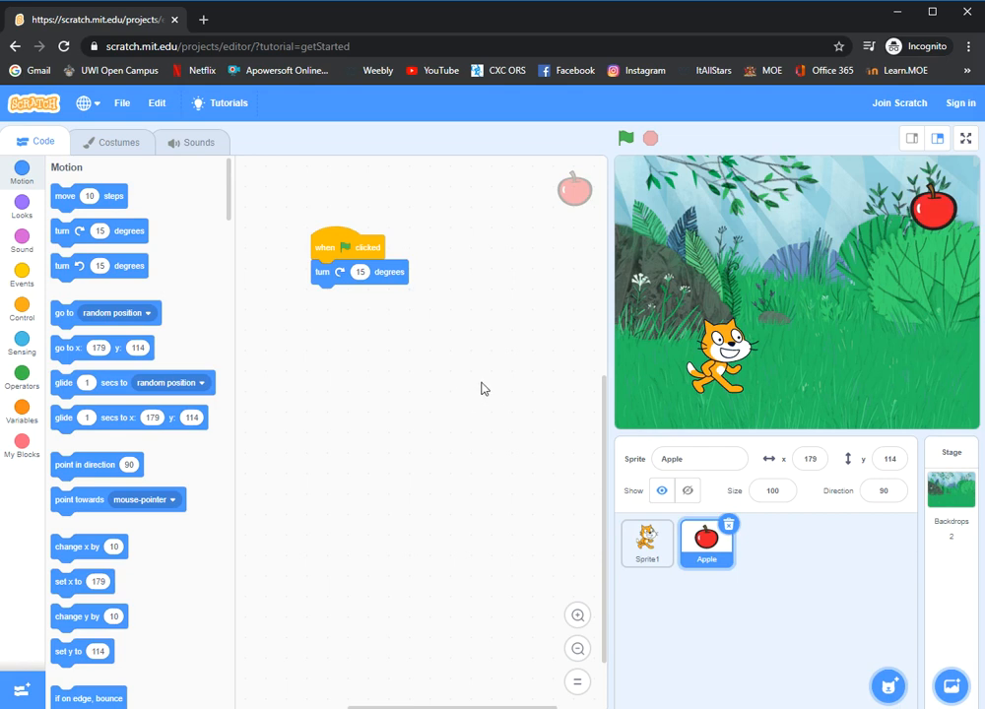
Paint a short purple check-shaped brush stroke on the right half of the apple costume
left_click(111, 148)
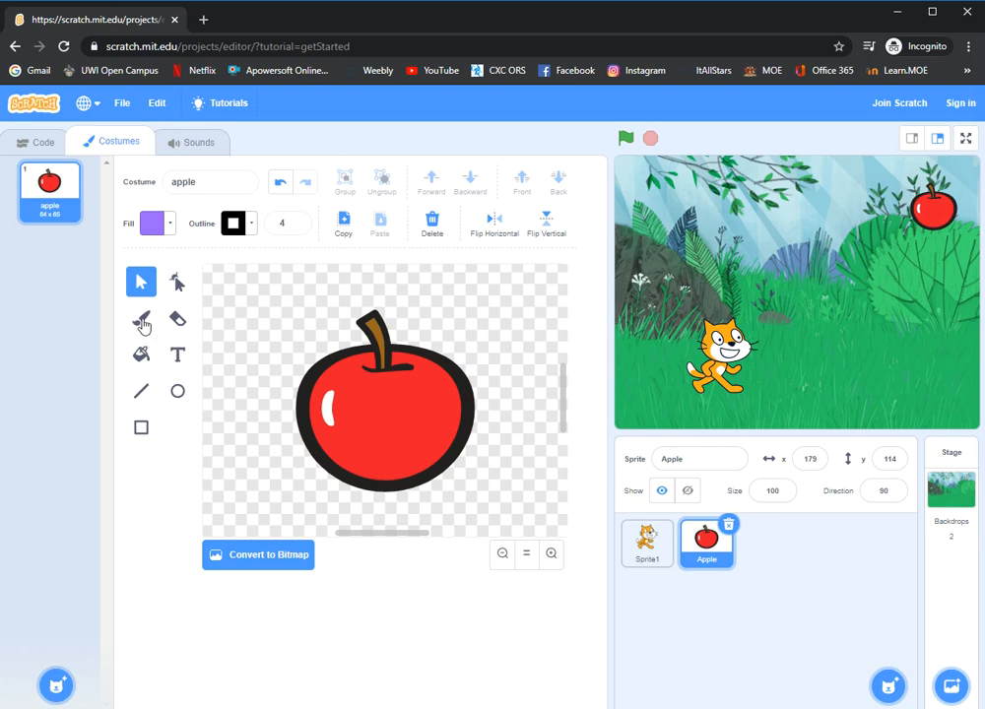
left_click(142, 320)
mouse_move(397, 422)
left_mouse_down()
mouse_move(399, 433)
mouse_move(431, 419)
left_mouse_up()
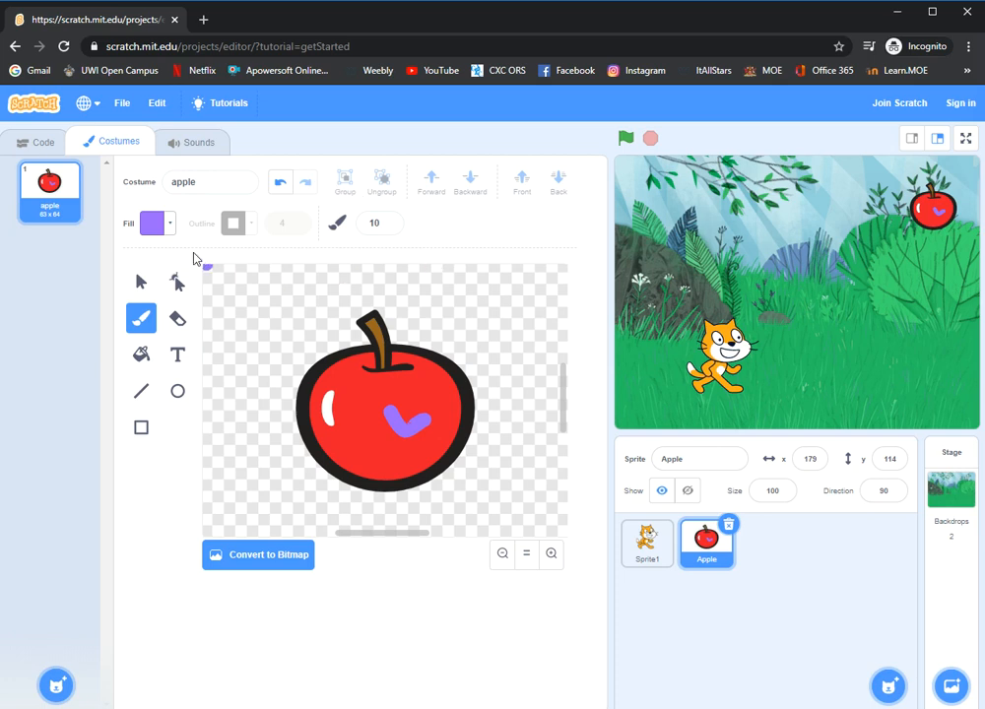
Flip the apple costume horizontally and vertically, reversing each flip
left_click(141, 285)
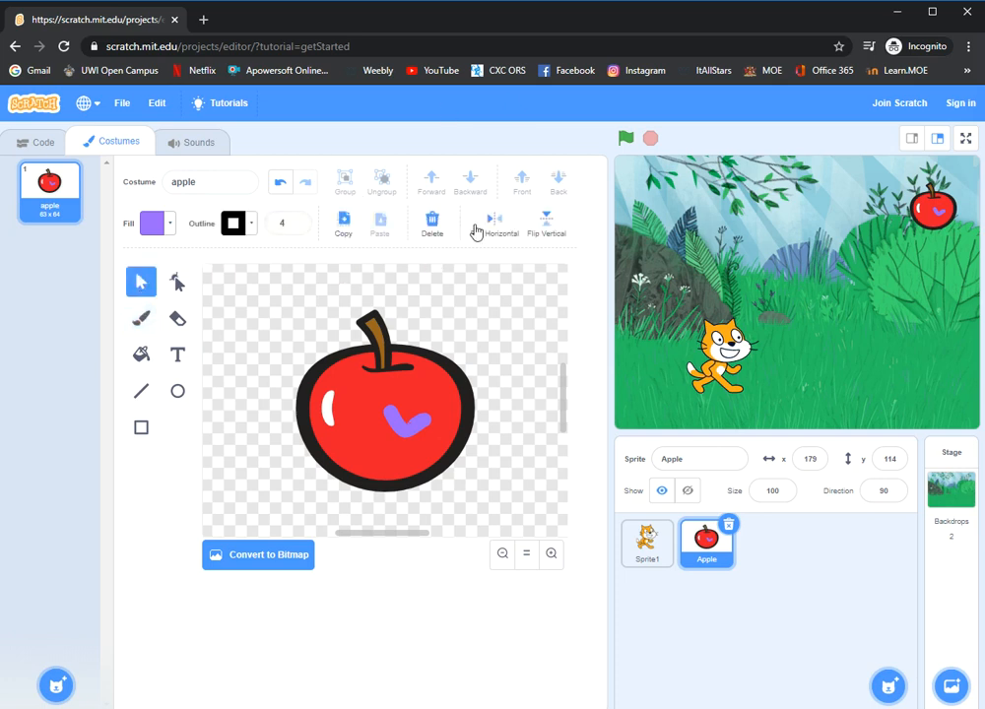
left_click(490, 227)
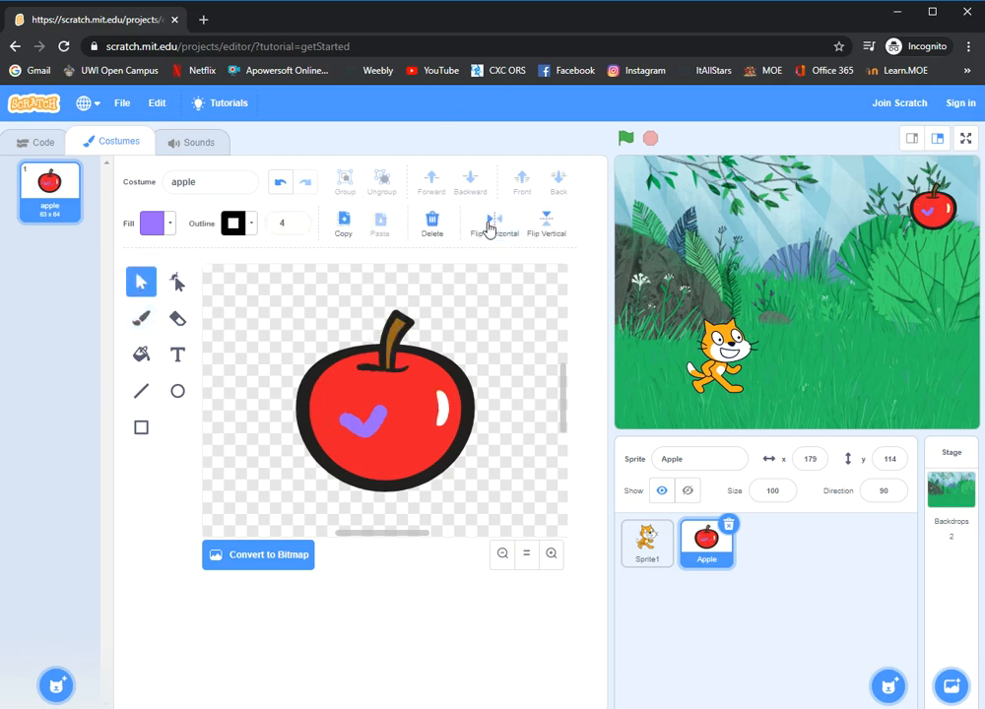
left_click(488, 223)
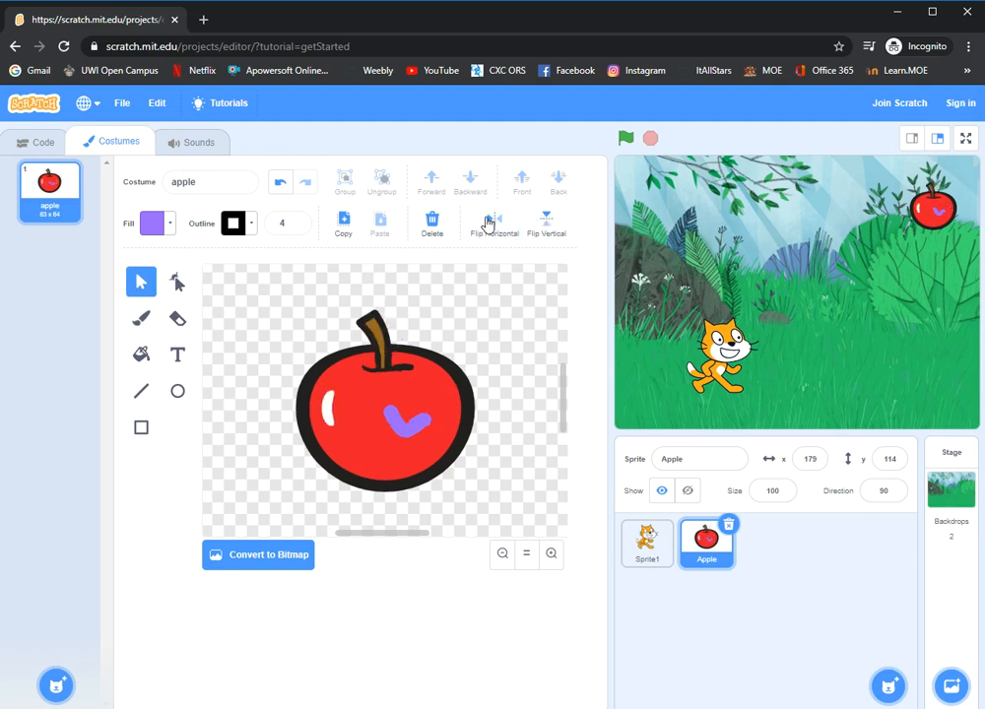
left_click(548, 221)
left_click(547, 221)
Copy the apple drawing, paste duplicates within the costume, move one up beside the original, and delete the pasted copies
left_click(389, 426)
left_click(373, 323)
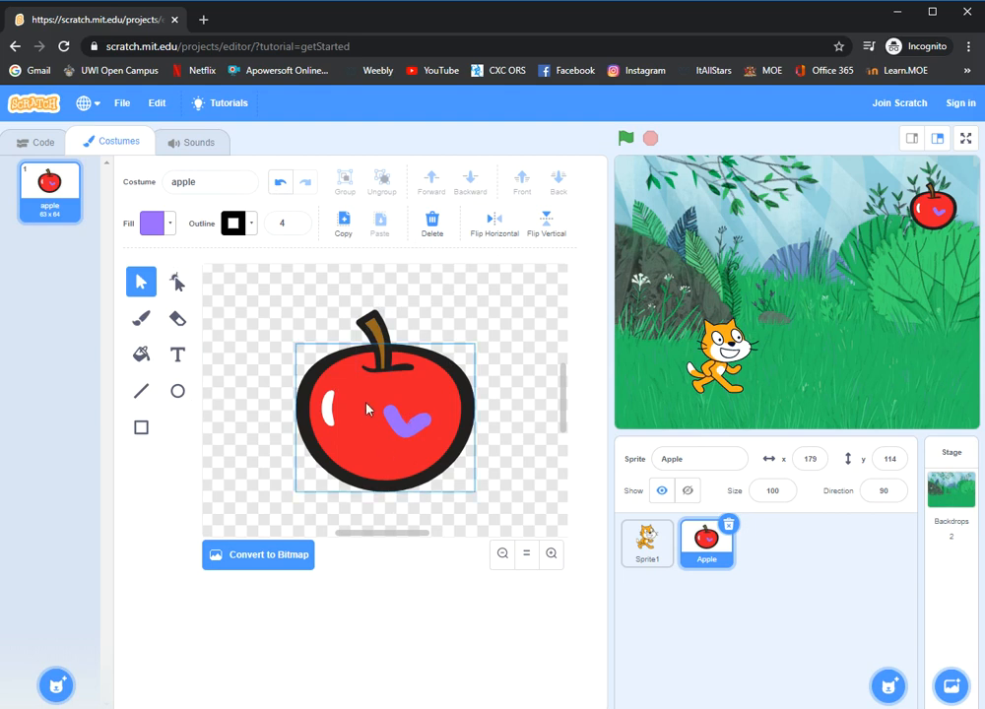
left_click(345, 227)
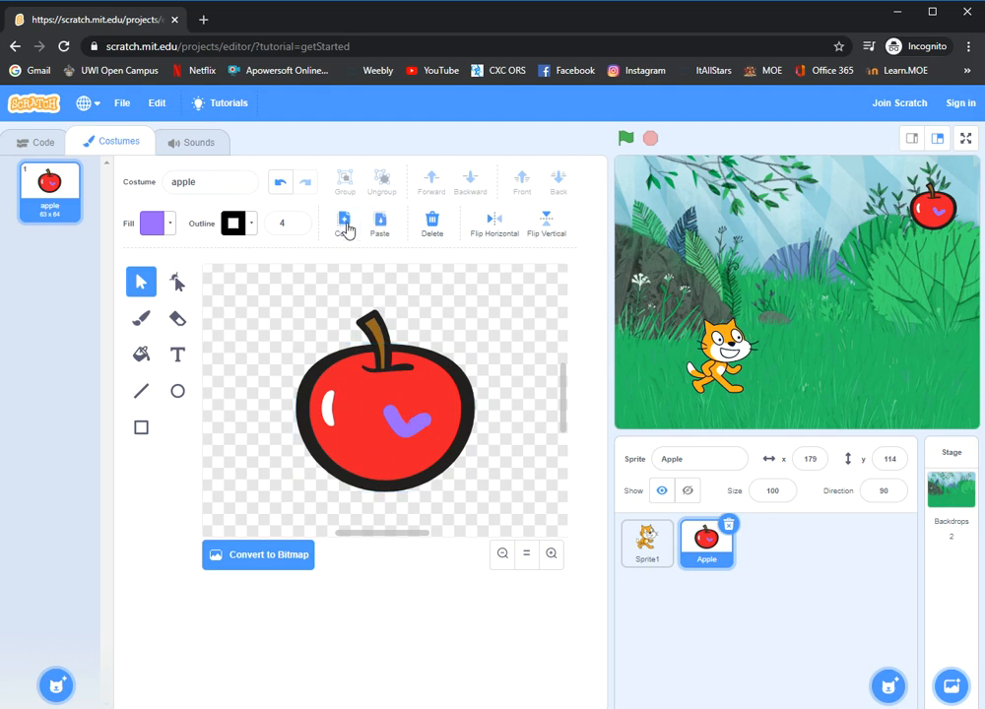
left_click(379, 224)
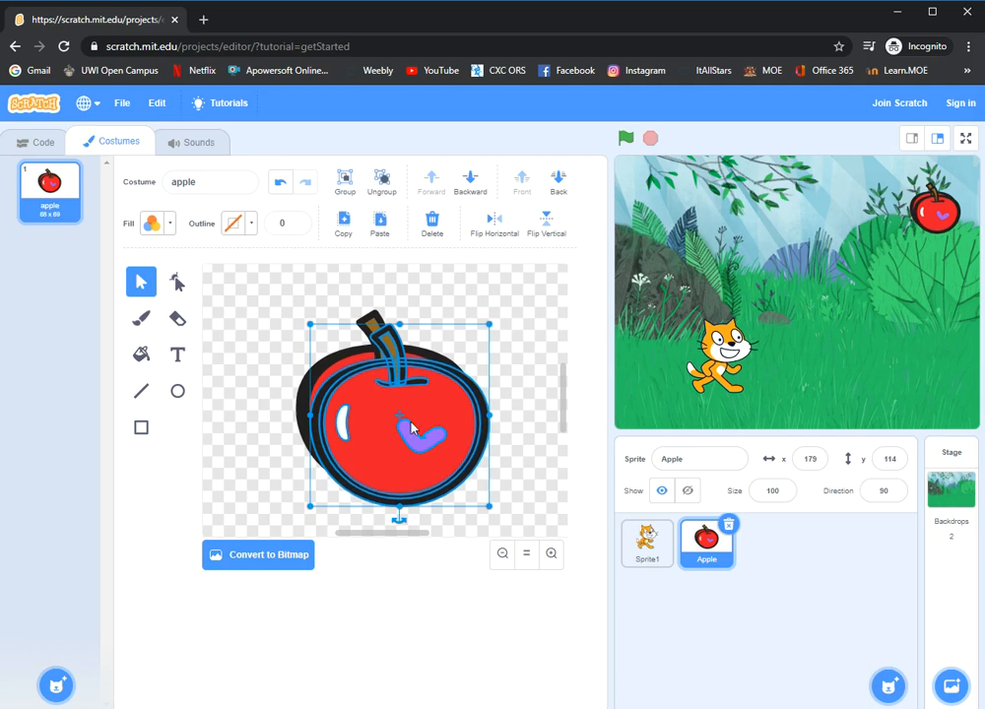
left_click_drag(393, 412, 473, 361)
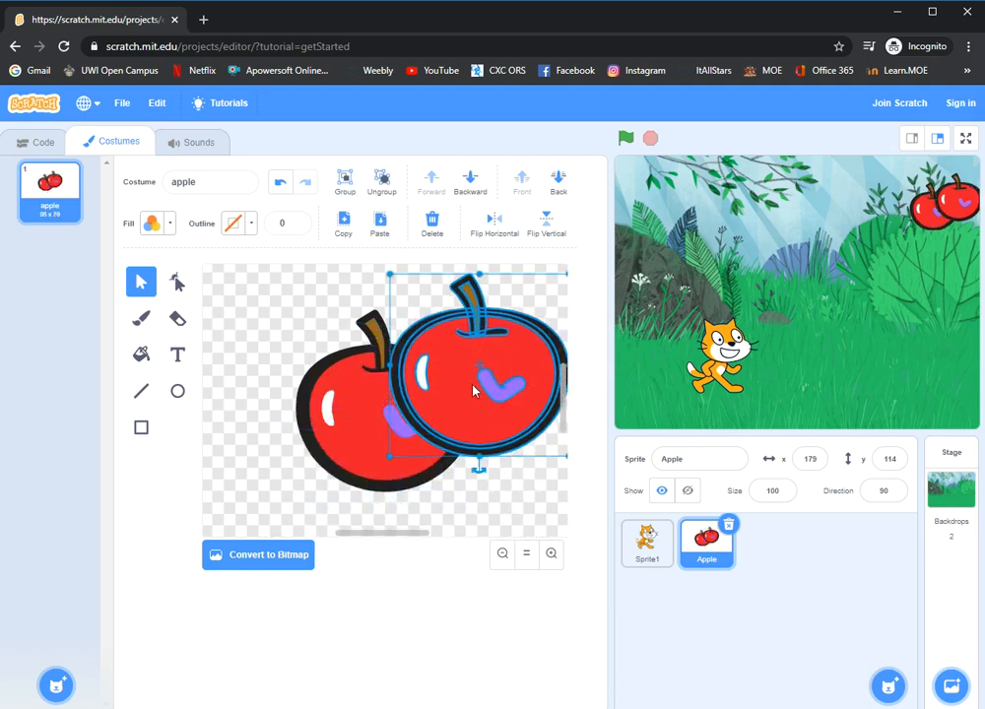
left_click(431, 226)
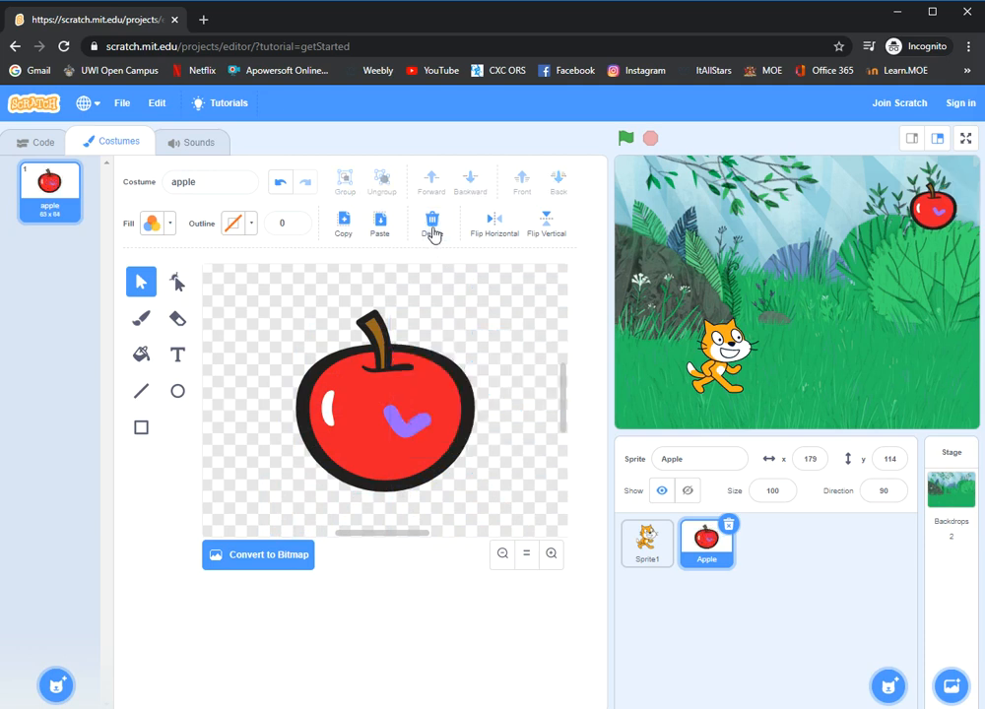
left_click(379, 225)
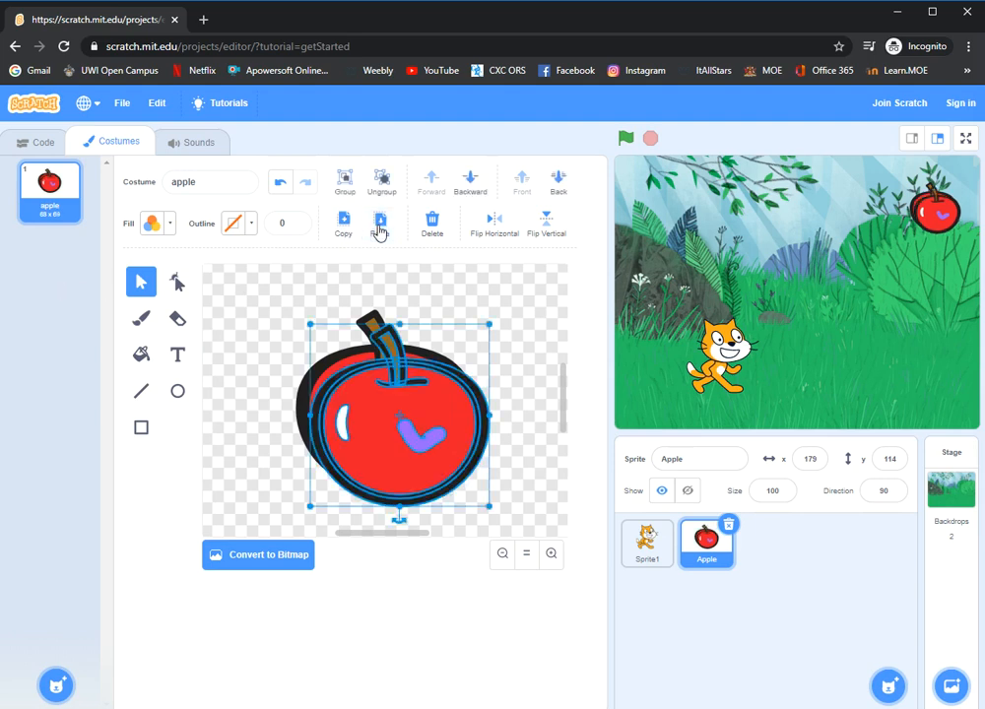
left_click(432, 225)
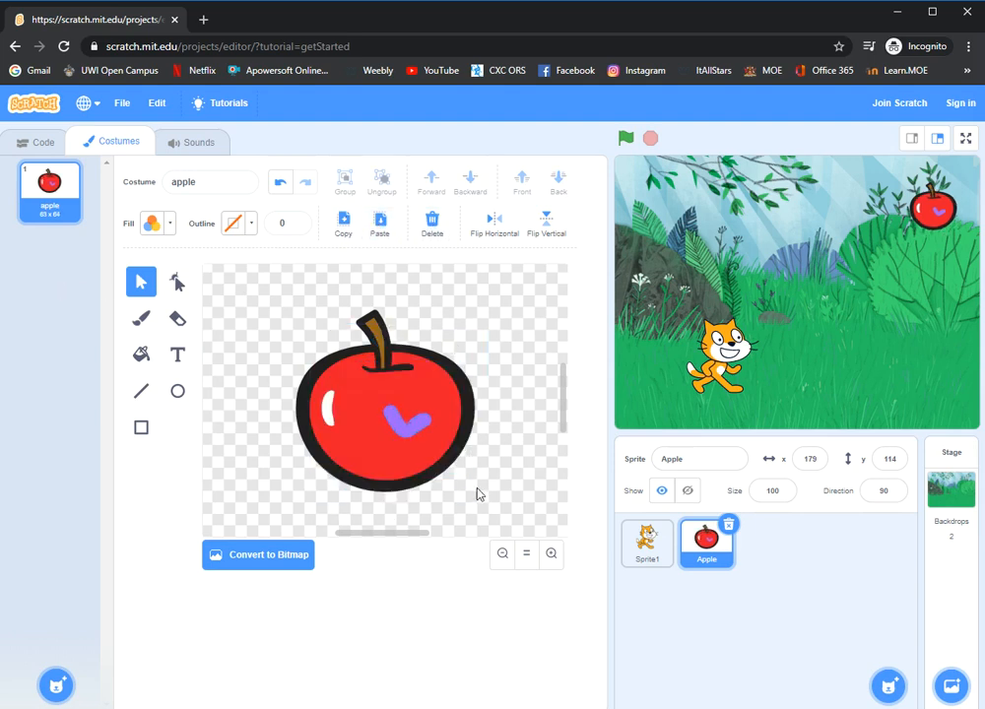
Add the plain Apple costume from the costume library to the Apple sprite
mouse_move(56, 685)
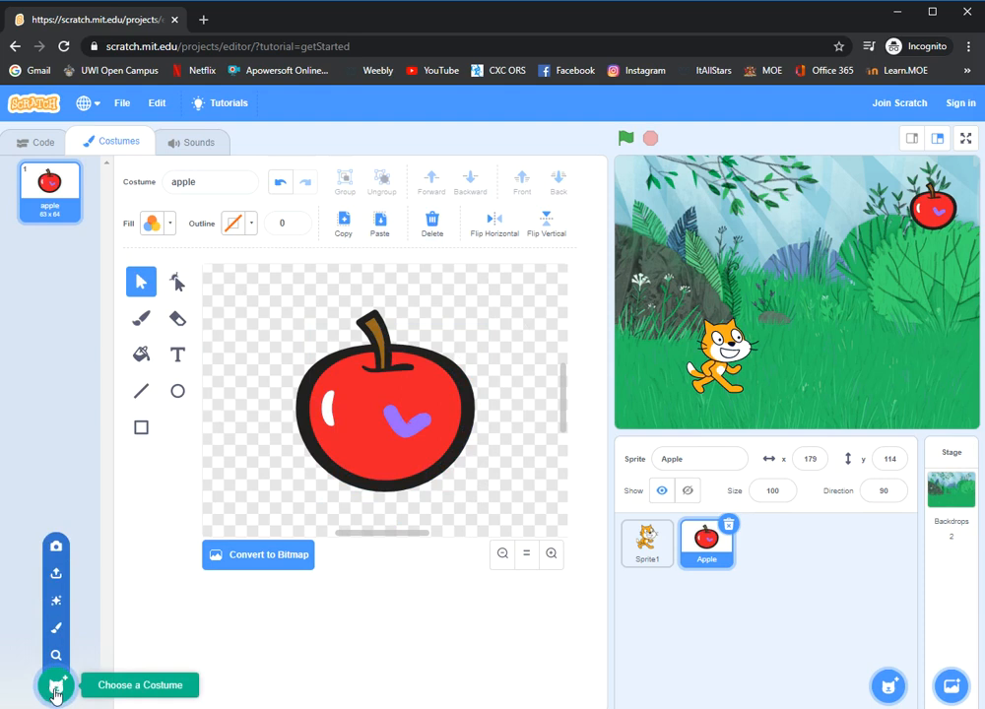
left_click(55, 689)
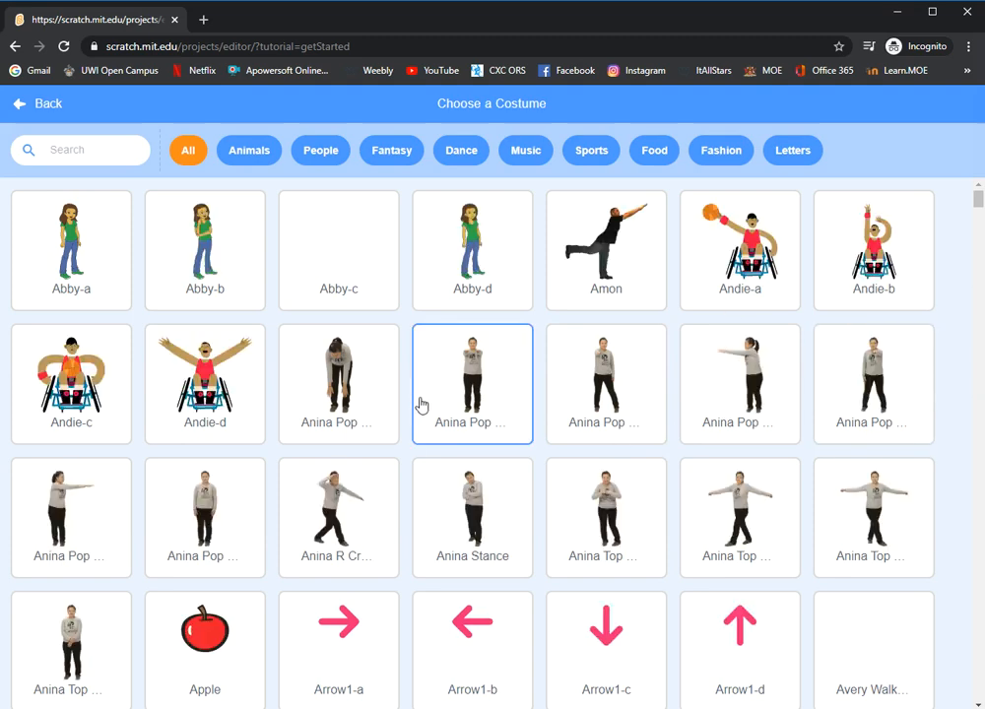
left_click(219, 676)
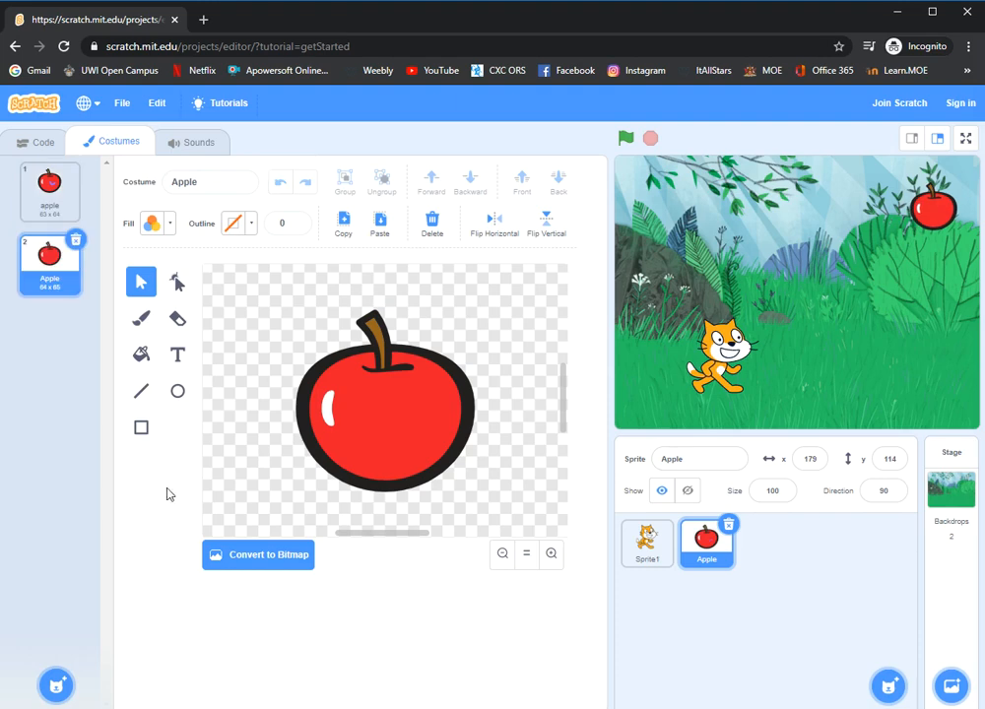
Switch repeatedly between the Apple's purple-marked and plain costumes to compare them on the stage, ending on the plain one
left_click(54, 210)
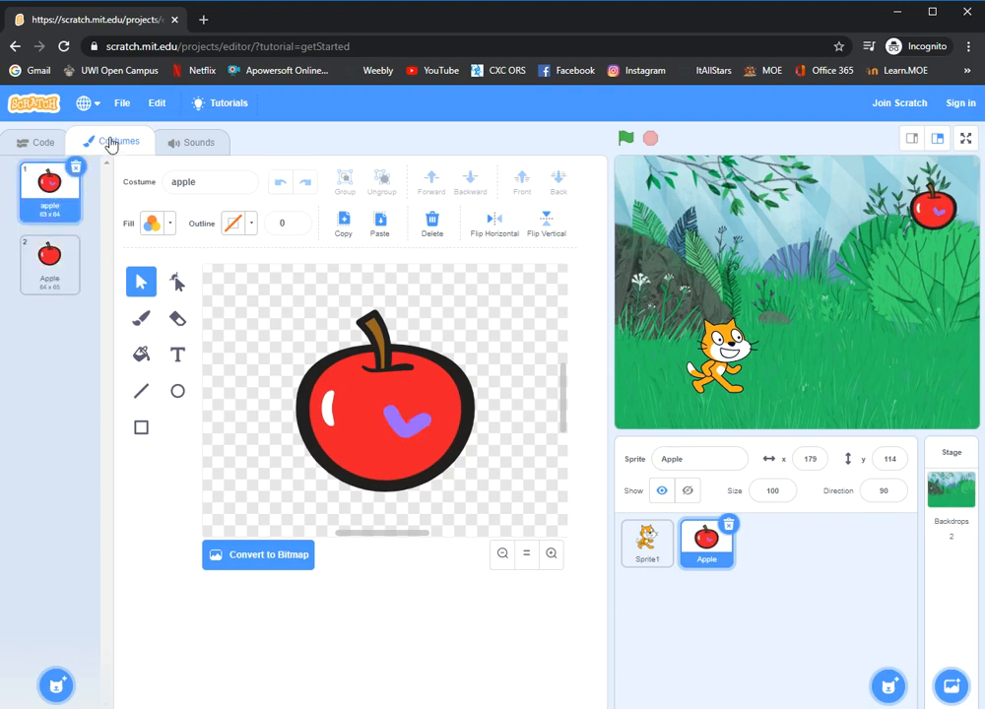
left_click(61, 272)
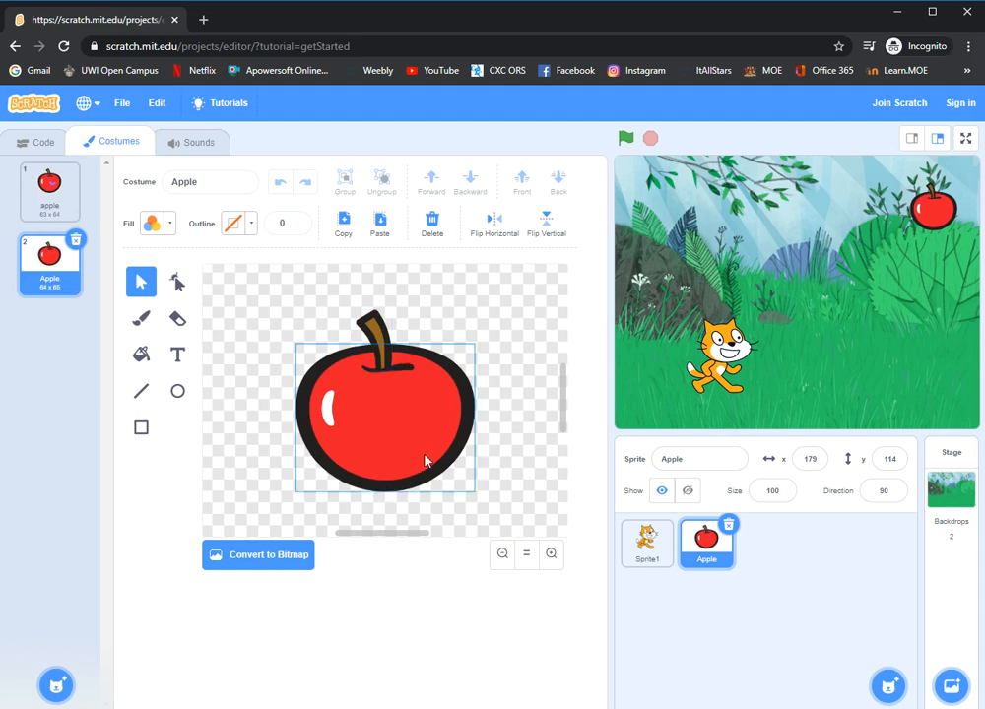
left_click(61, 211)
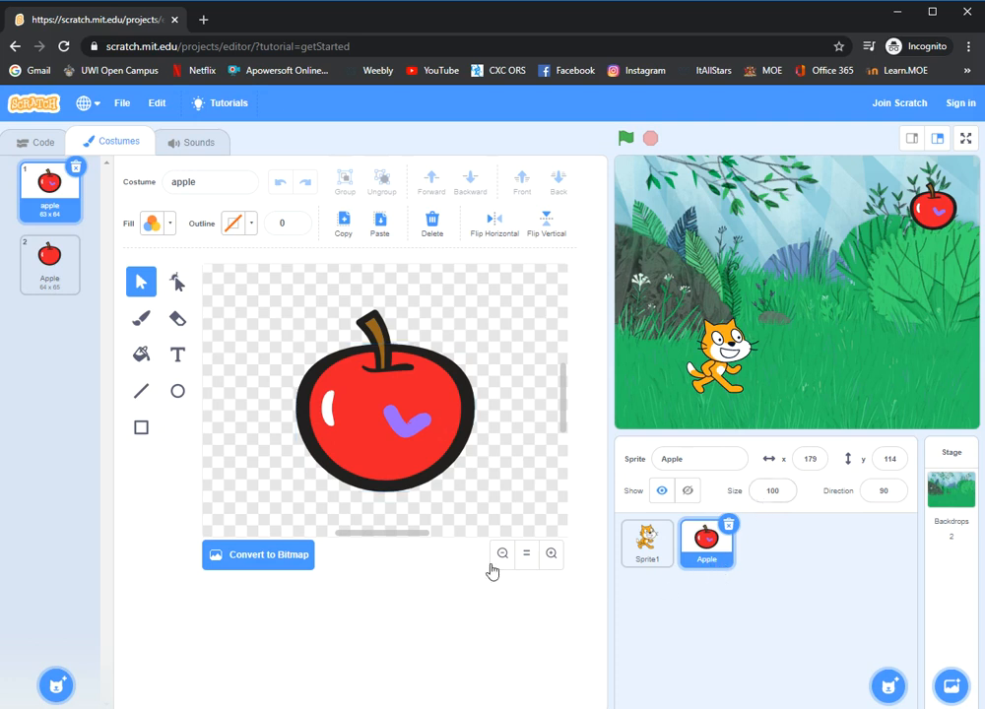
left_click(69, 288)
left_click(61, 211)
left_click(63, 245)
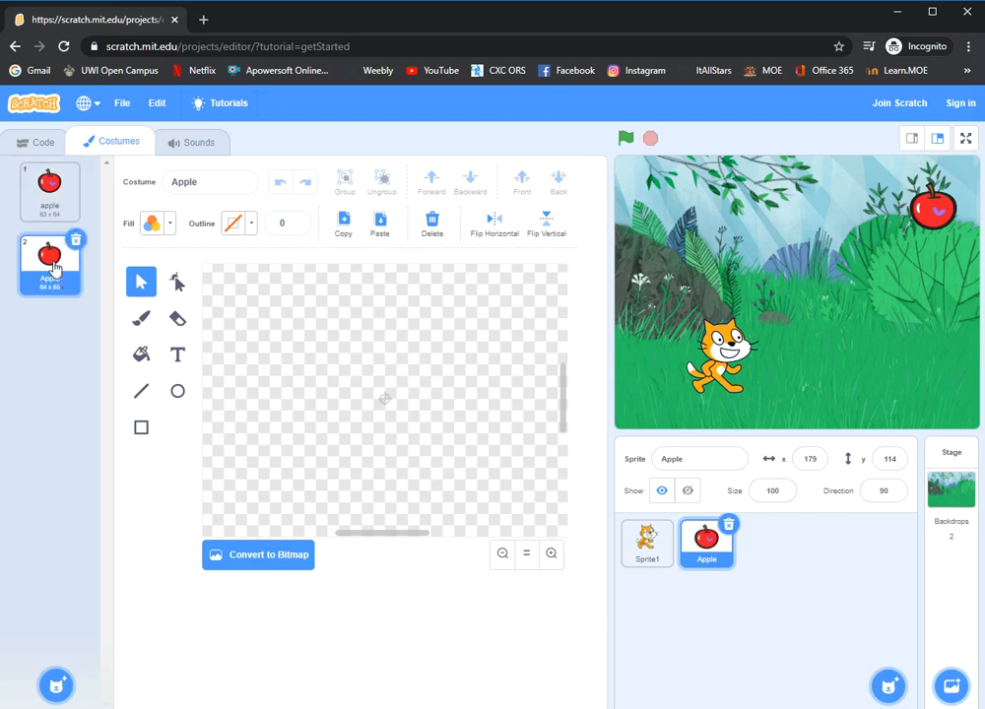
left_click(61, 202)
left_click(74, 286)
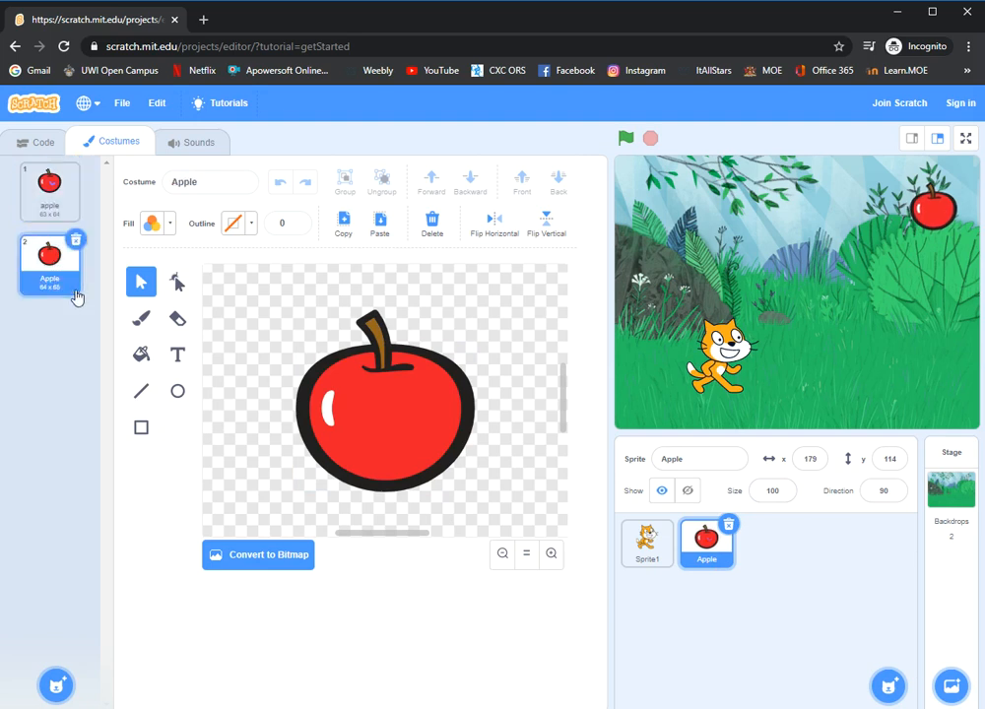
Examine the Apple's sound editor, the sound library and the Sound code blocks without adding a sound
left_click(200, 144)
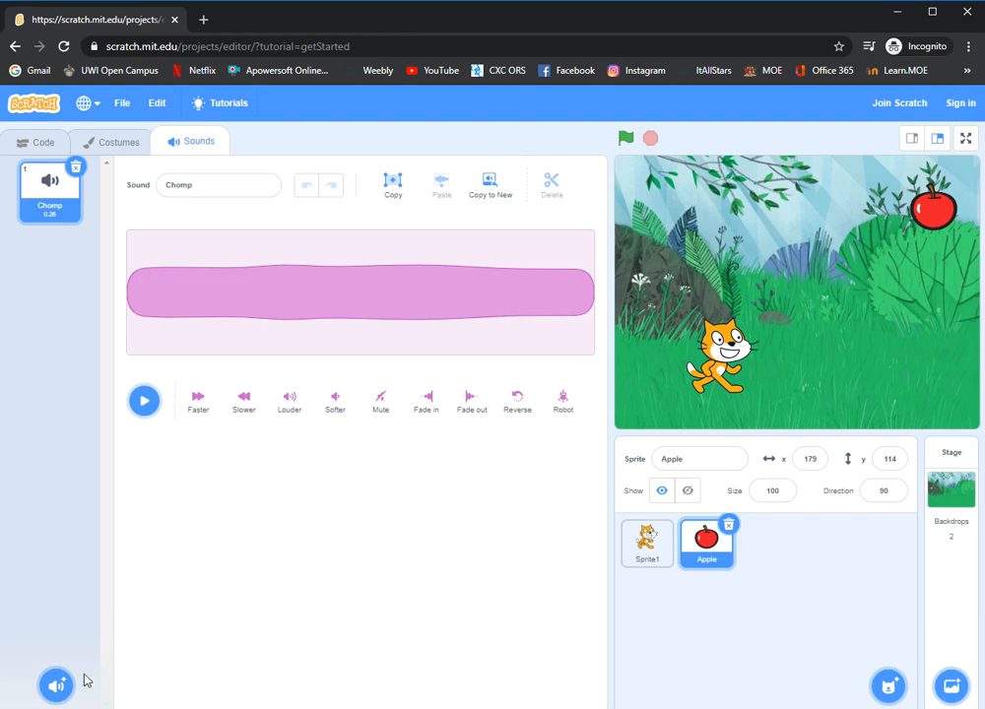
mouse_move(57, 681)
left_click(56, 655)
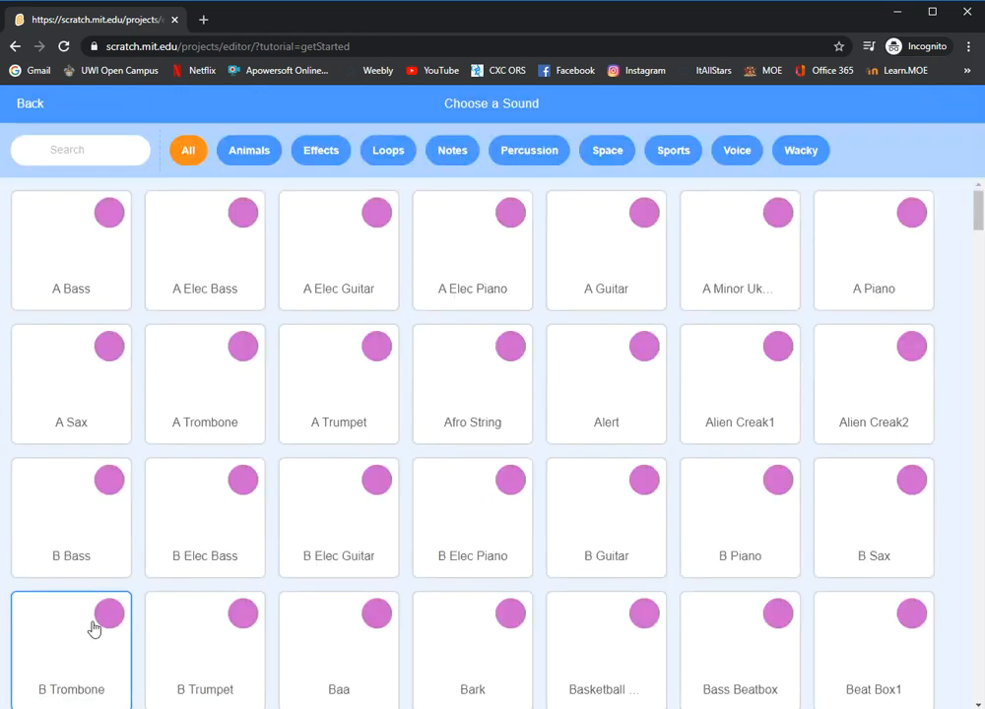
left_click(22, 102)
left_click(50, 144)
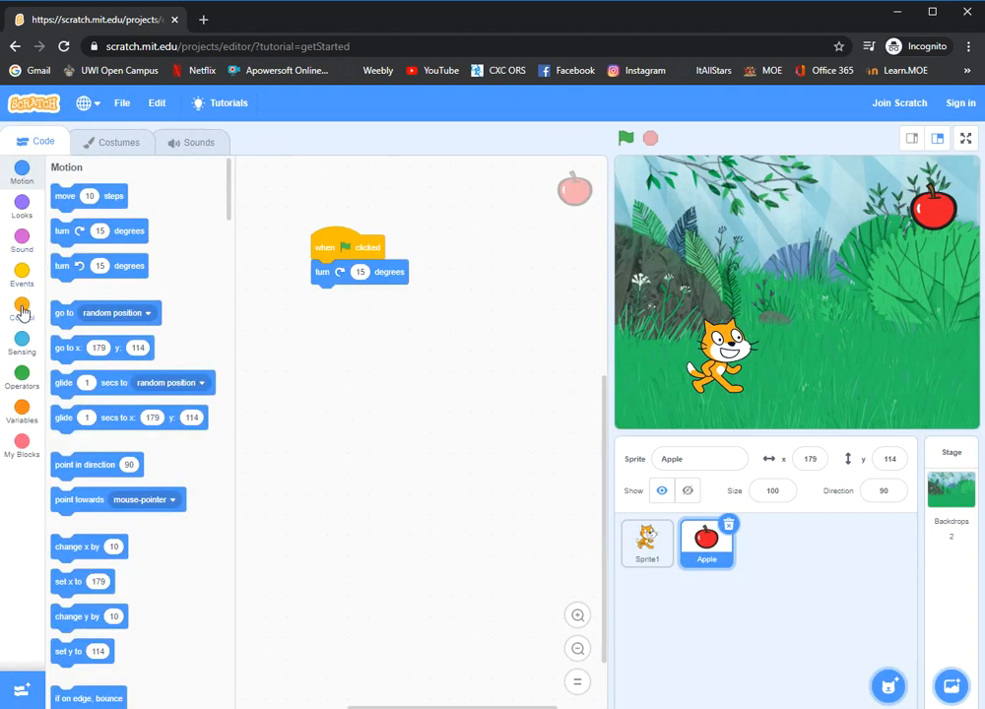
left_click(24, 238)
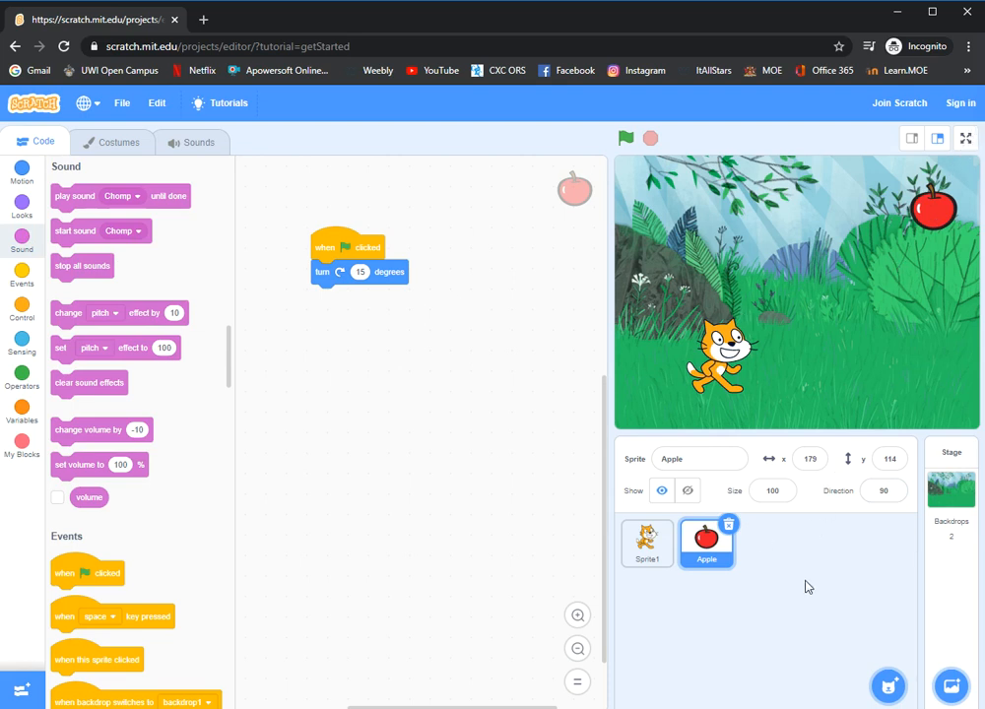
Script Sprite1 to move 40 steps when the green flag is clicked
left_click(654, 560)
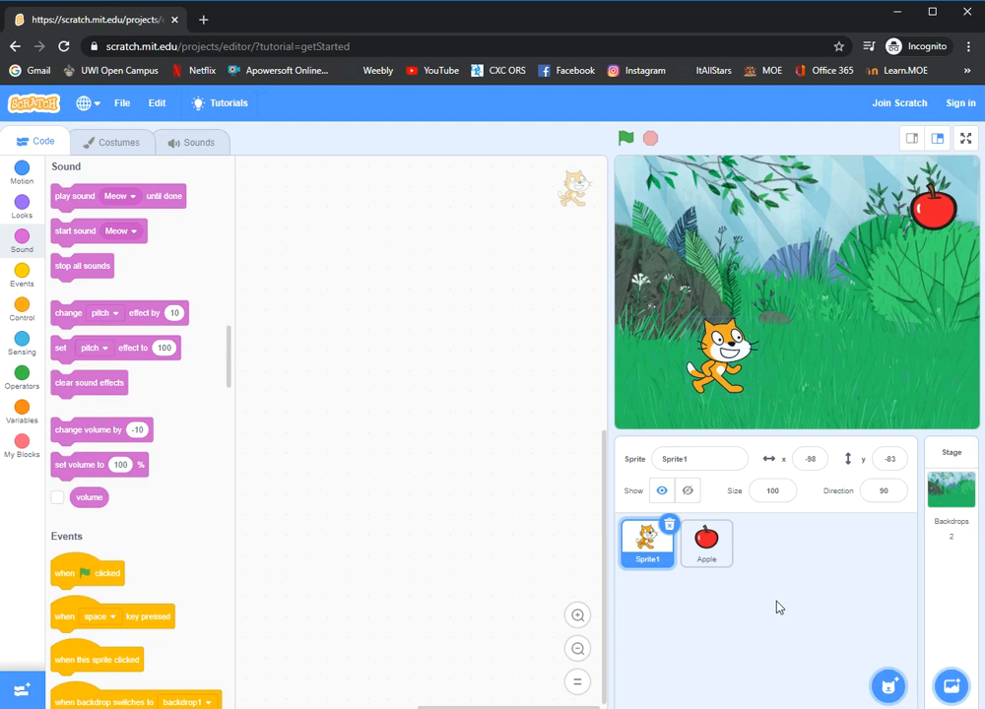
left_click(21, 274)
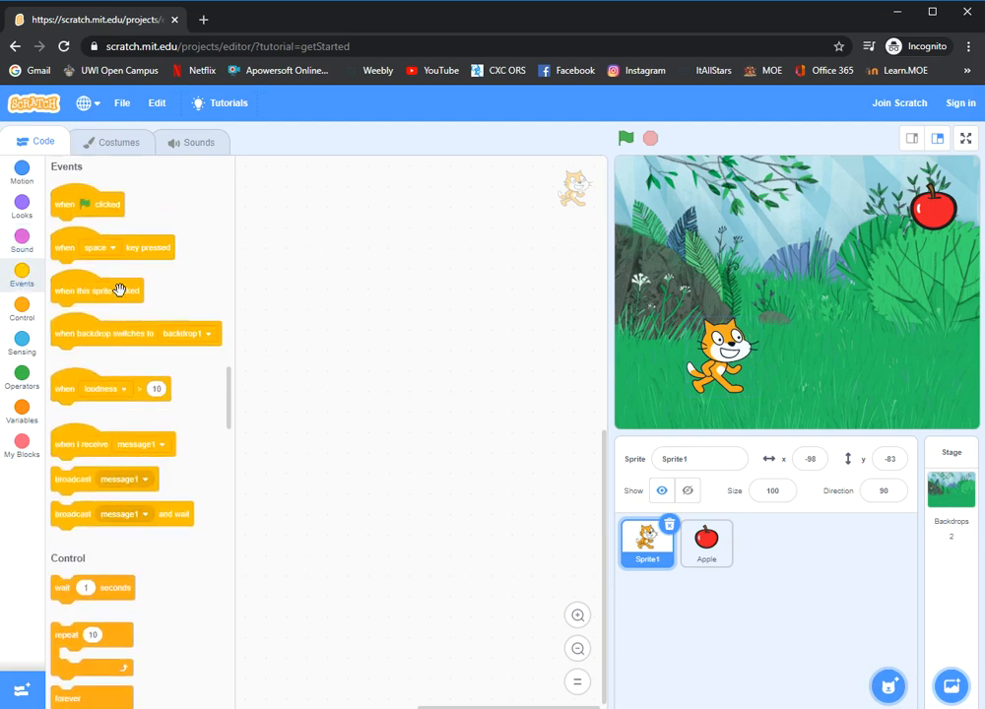
left_click_drag(94, 204, 354, 228)
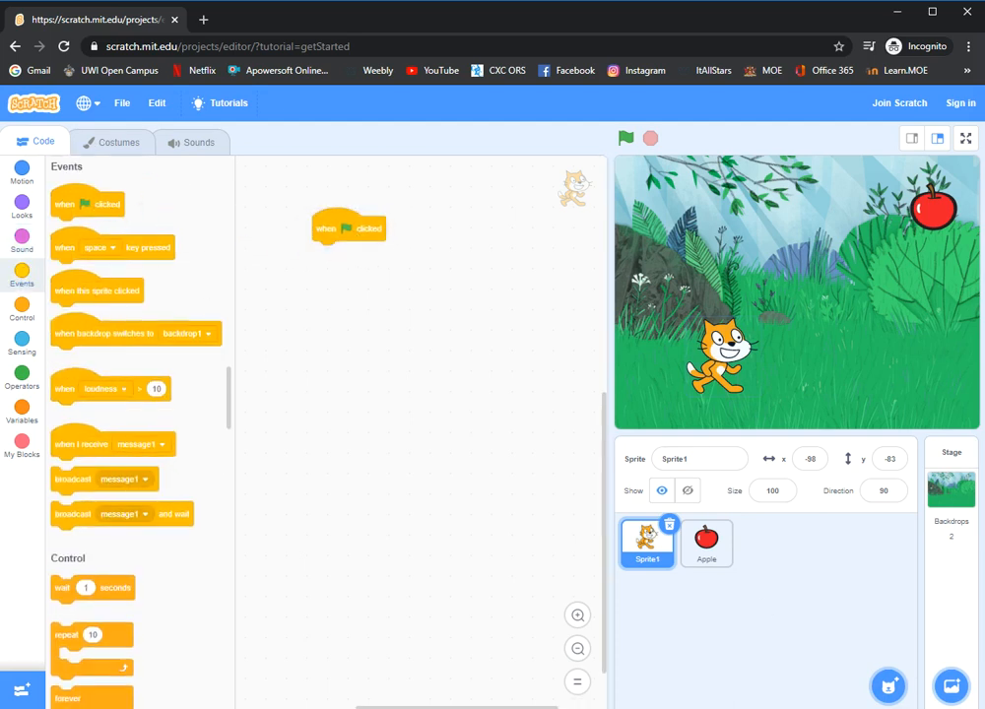
left_click(22, 169)
left_click_drag(111, 200, 371, 258)
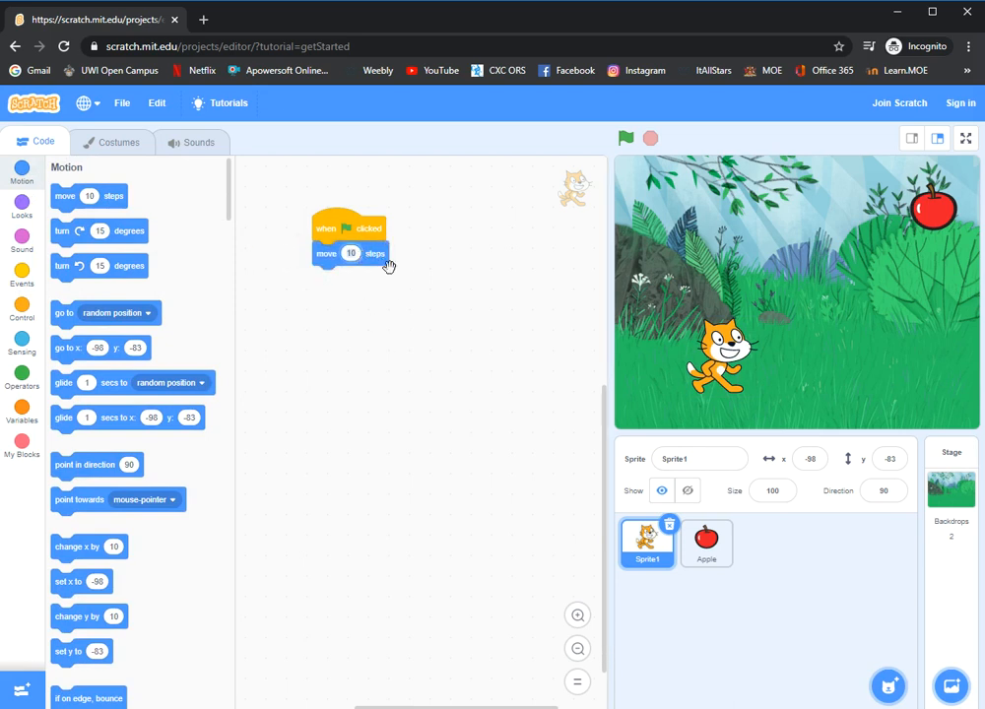
left_click(416, 363)
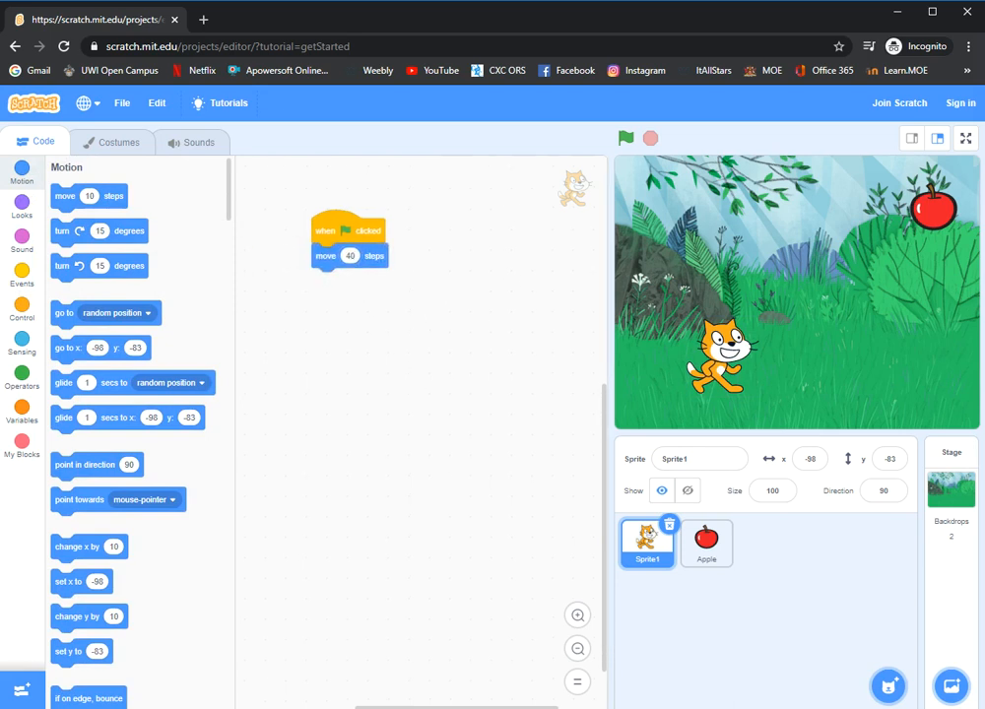
Run both sprites' green flag scripts twice, viewing the Apple's script between runs
left_click(628, 144)
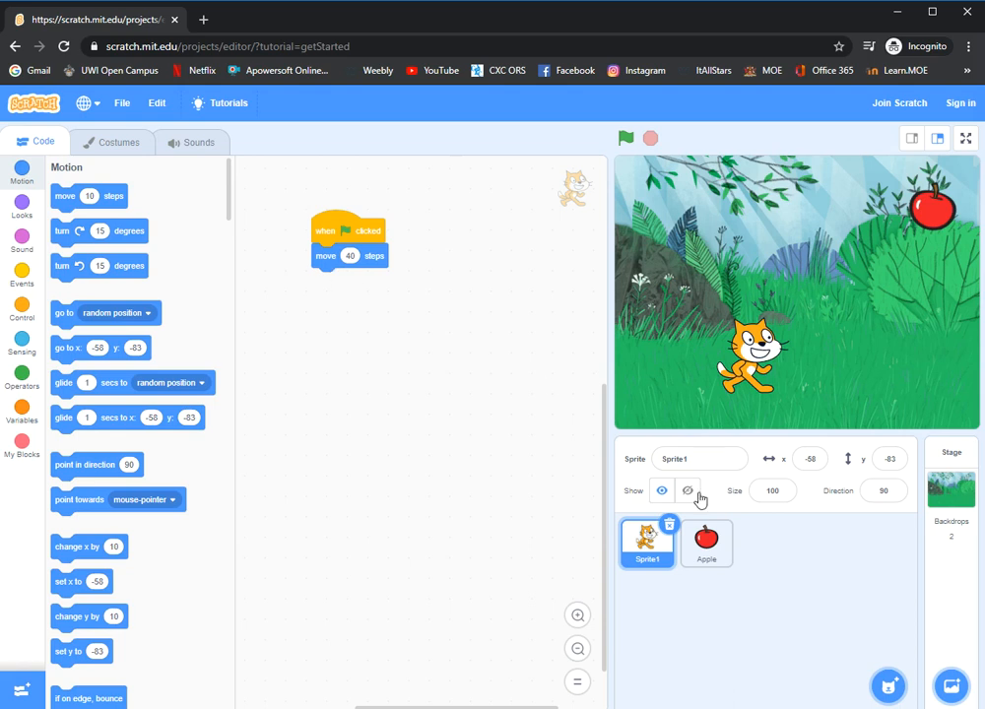
left_click(722, 560)
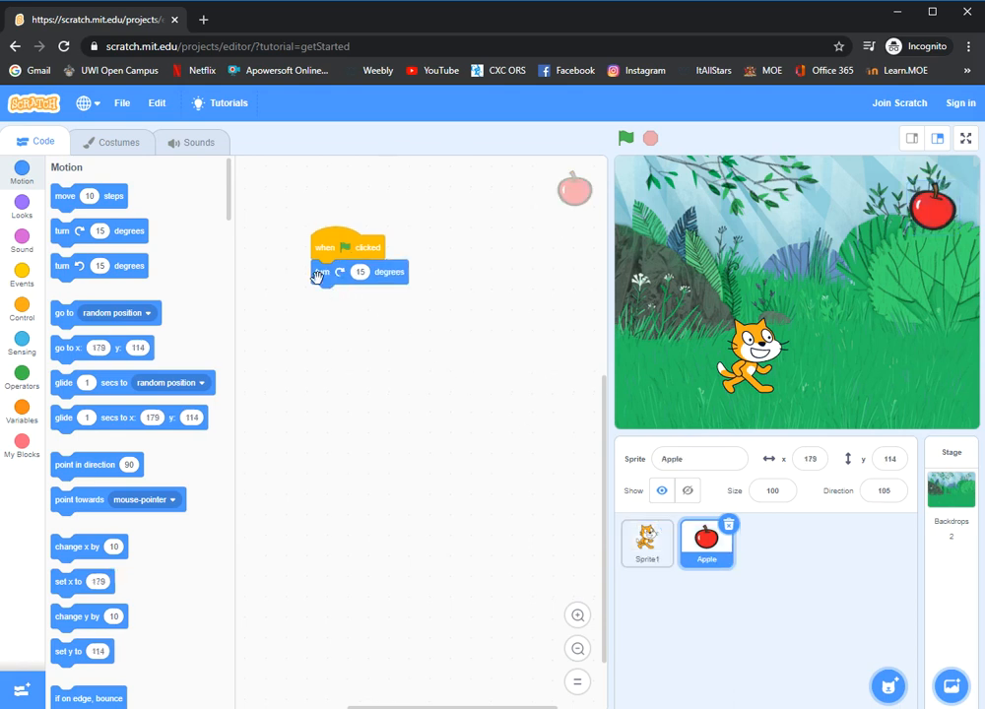
left_click(626, 140)
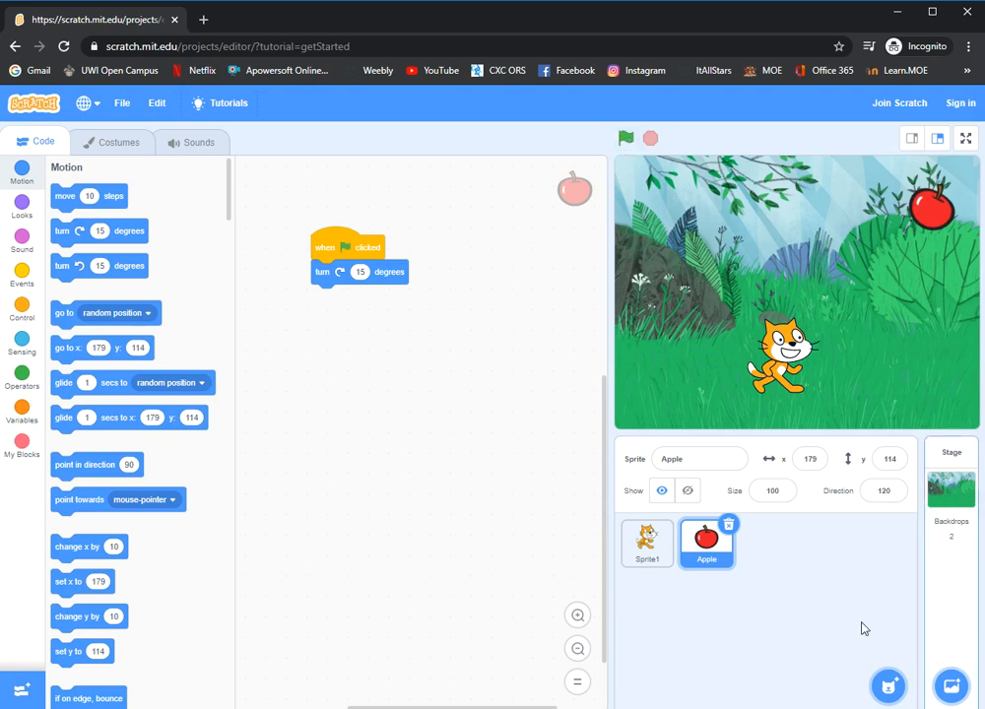